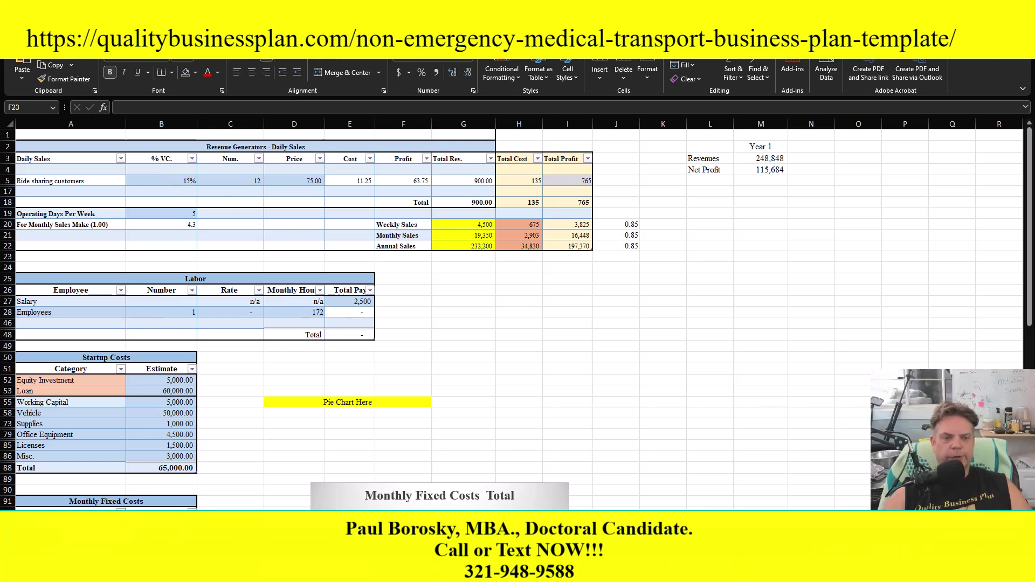
Move past the highlights and quarterly sheets to the Pro Forma Income Statement – Base sheet.
{"action": "key", "text": "ctrl+Page_Down"}
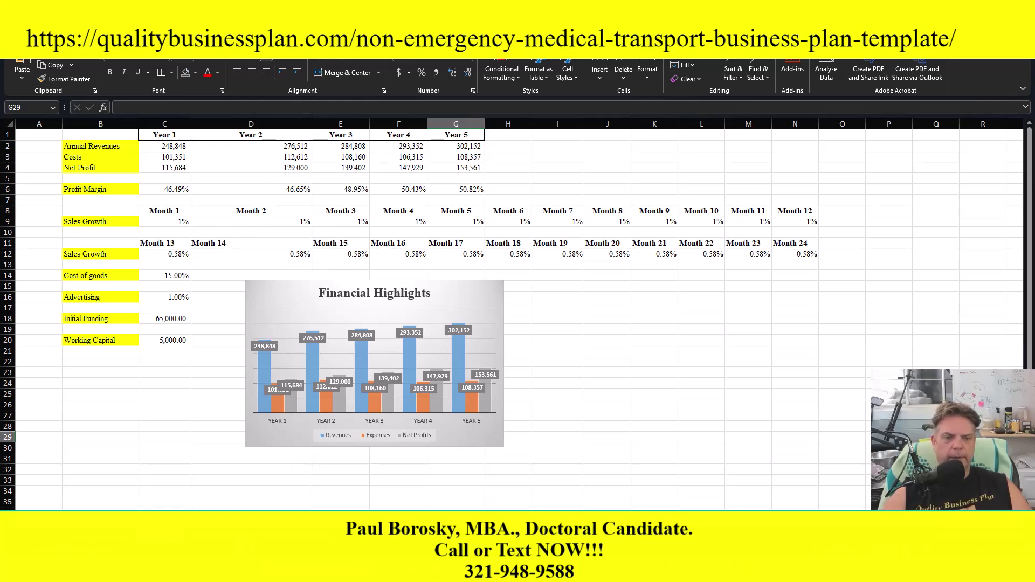
{"action": "left_click", "coordinate": [285, 501]}
{"action": "scroll", "coordinate": [221, 229], "scroll_direction": "up", "scroll_amount": 1}
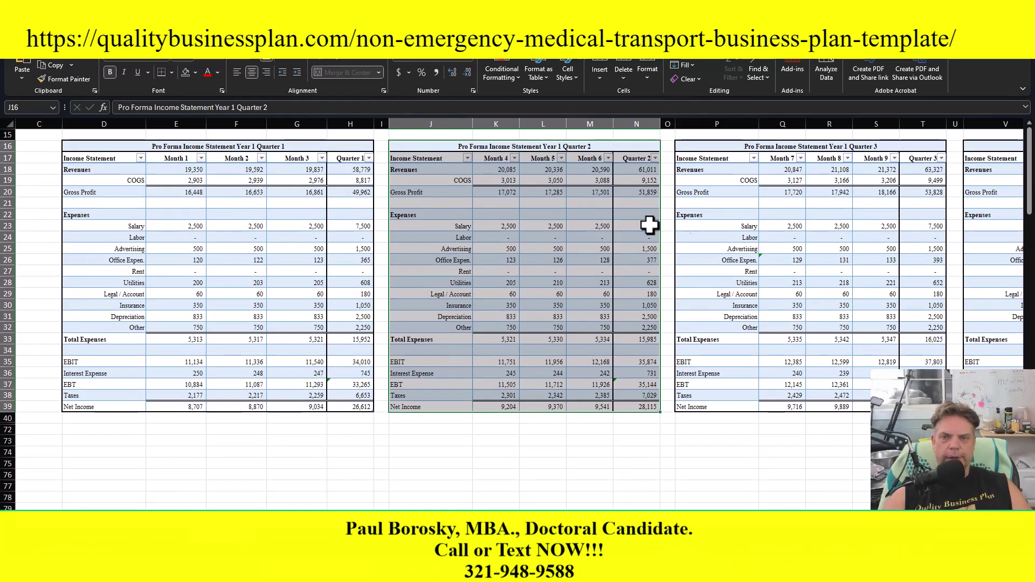
{"action": "left_click", "coordinate": [291, 514]}
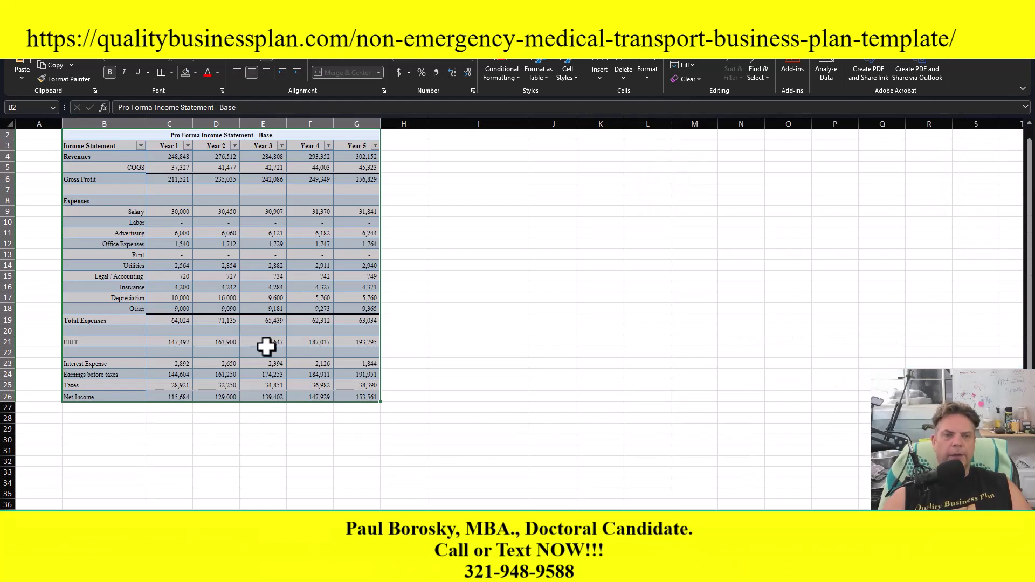
{"action": "left_click", "coordinate": [214, 427]}
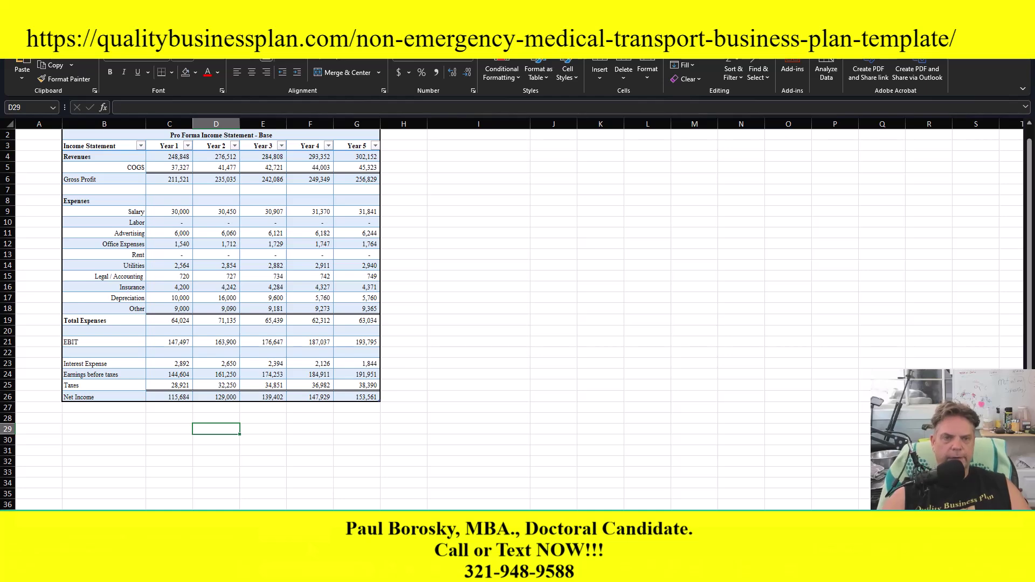
Return to the inputs sheet and highlight the Revenue Generators, Labor and Startup Costs sections.
{"action": "key", "text": "ctrl+Page_Up"}
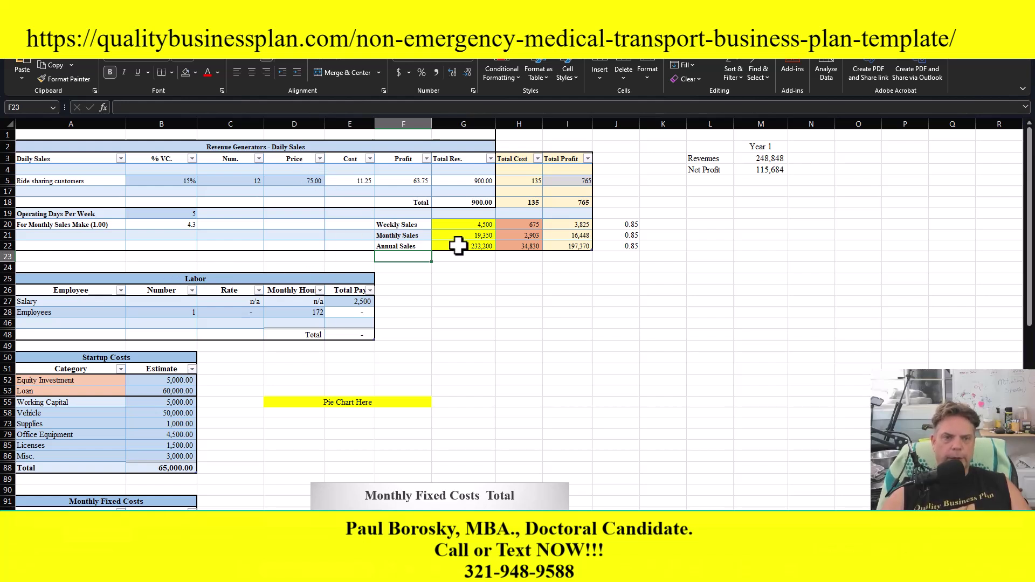
{"action": "left_click", "coordinate": [322, 150]}
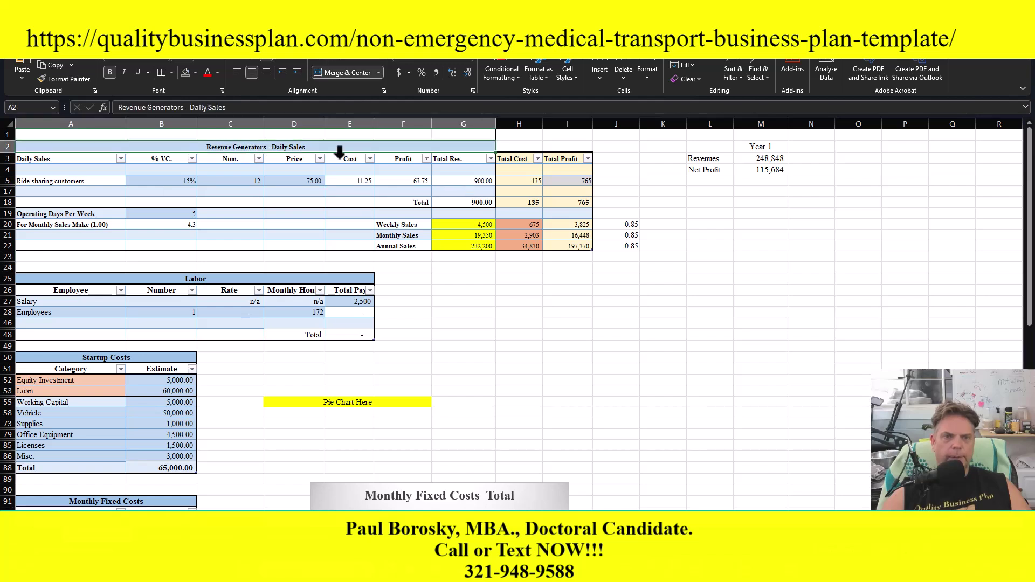
{"action": "left_click", "coordinate": [280, 278]}
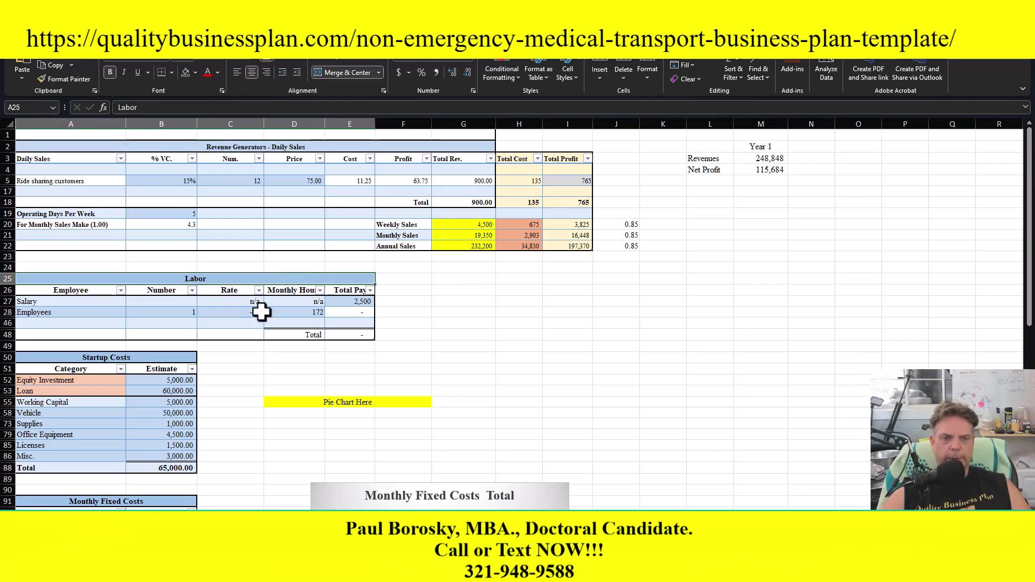
{"action": "left_click", "coordinate": [157, 358]}
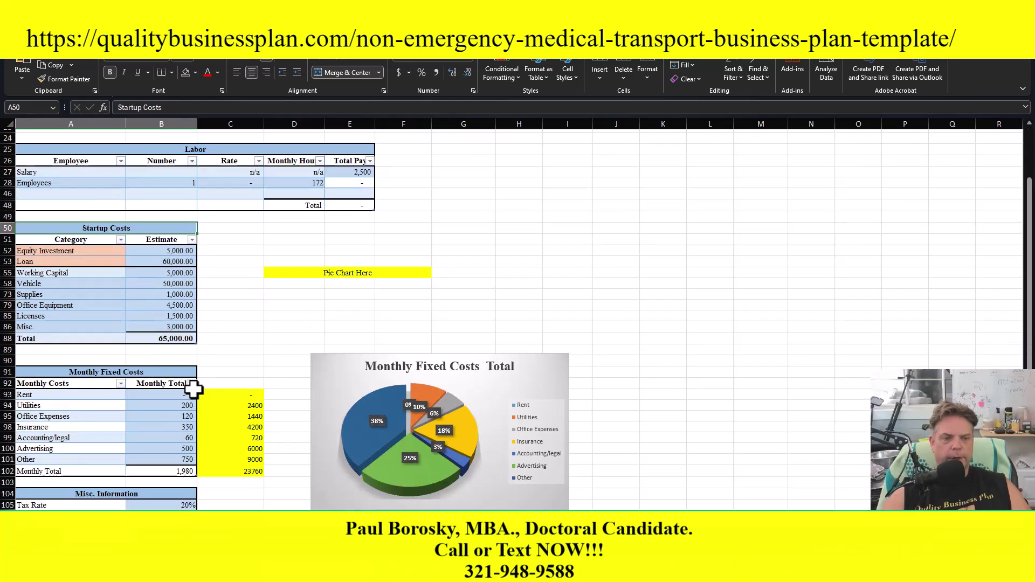
Highlight the Monthly Fixed Costs, Misc. Information, Growth Rates and Loan Information sections, then return to top.
{"action": "scroll", "coordinate": [210, 393], "scroll_direction": "down", "scroll_amount": 4}
{"action": "left_click", "coordinate": [178, 374]}
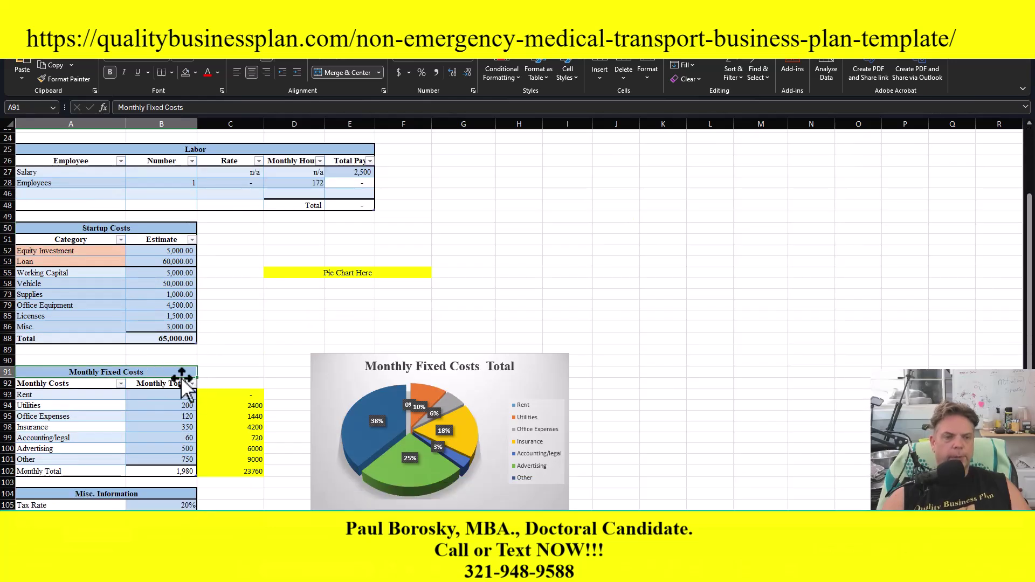
{"action": "scroll", "coordinate": [178, 377], "scroll_direction": "down", "scroll_amount": 3}
{"action": "left_click", "coordinate": [163, 398]}
{"action": "left_click", "coordinate": [174, 430]}
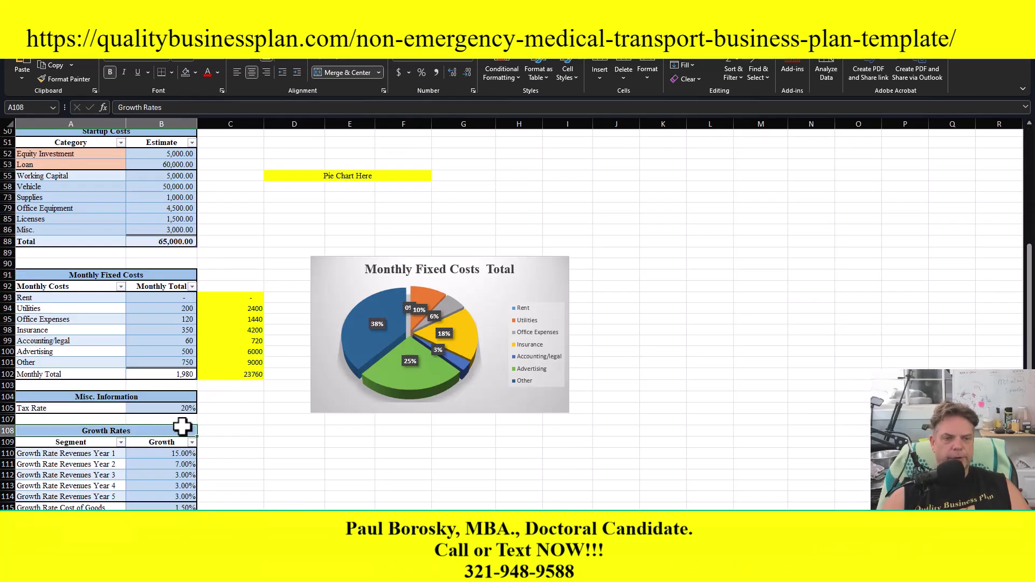
{"action": "scroll", "coordinate": [215, 409], "scroll_direction": "down", "scroll_amount": 7}
{"action": "left_click", "coordinate": [151, 391]}
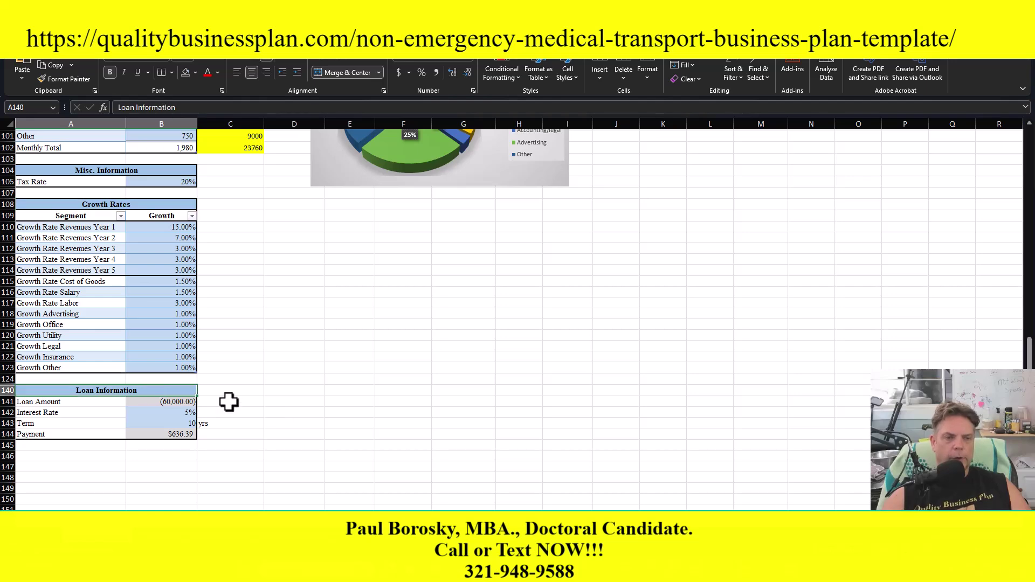
{"action": "scroll", "coordinate": [232, 409], "scroll_direction": "up", "scroll_amount": 15}
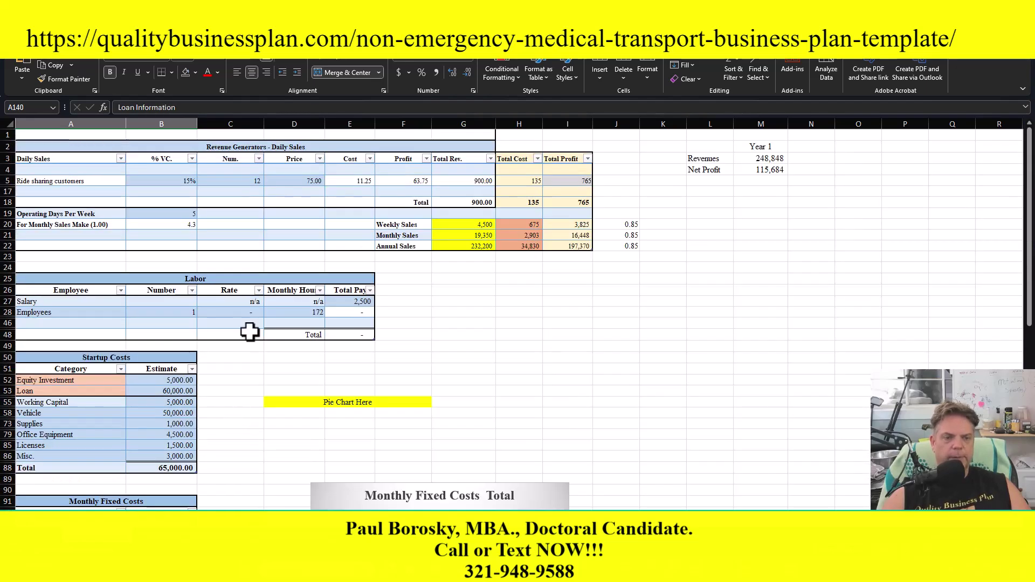
{"action": "left_click", "coordinate": [254, 189]}
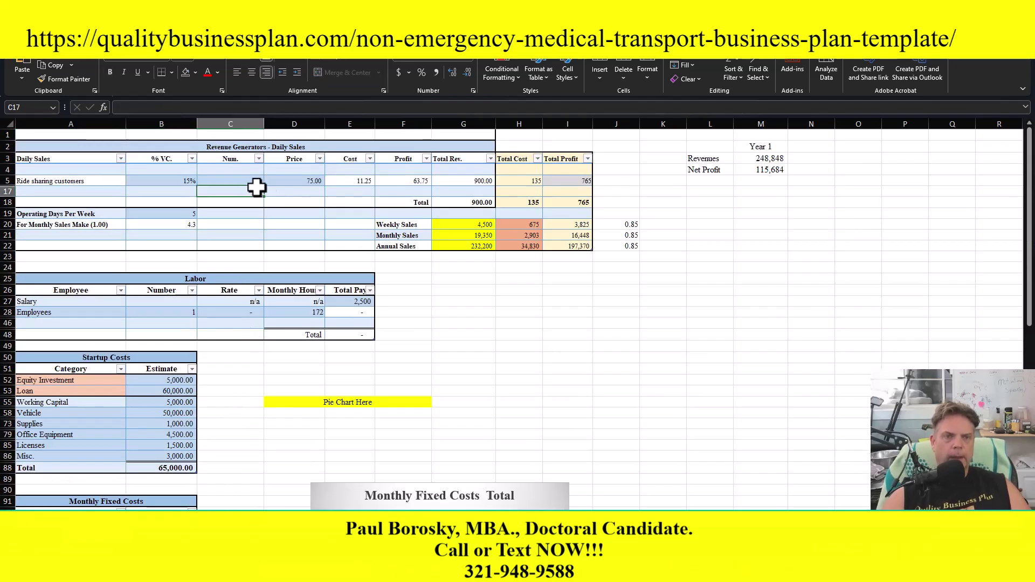
{"action": "left_click", "coordinate": [159, 189]}
{"action": "left_click", "coordinate": [281, 152]}
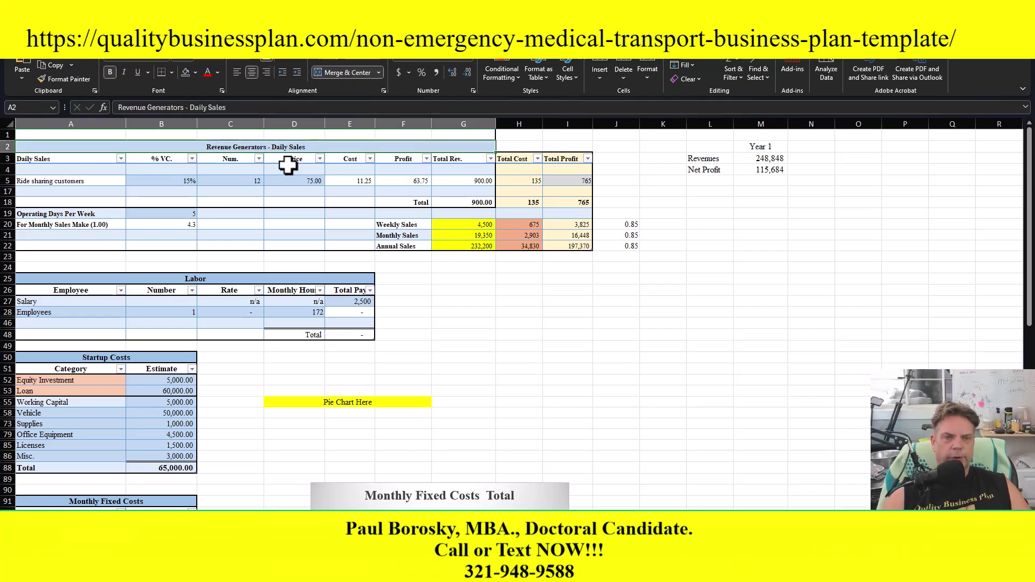
{"action": "left_click", "coordinate": [111, 179]}
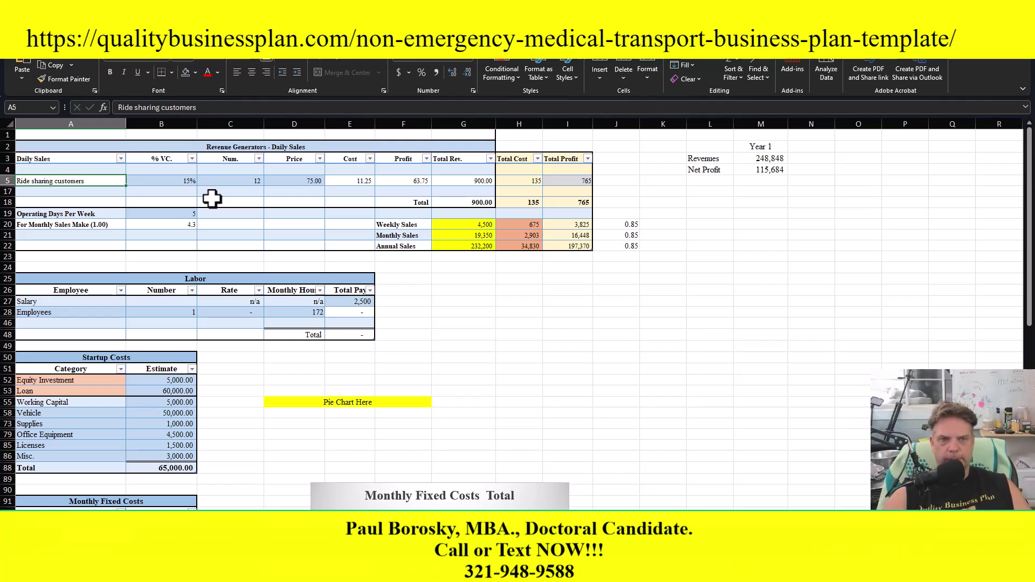
{"action": "left_click", "coordinate": [152, 180]}
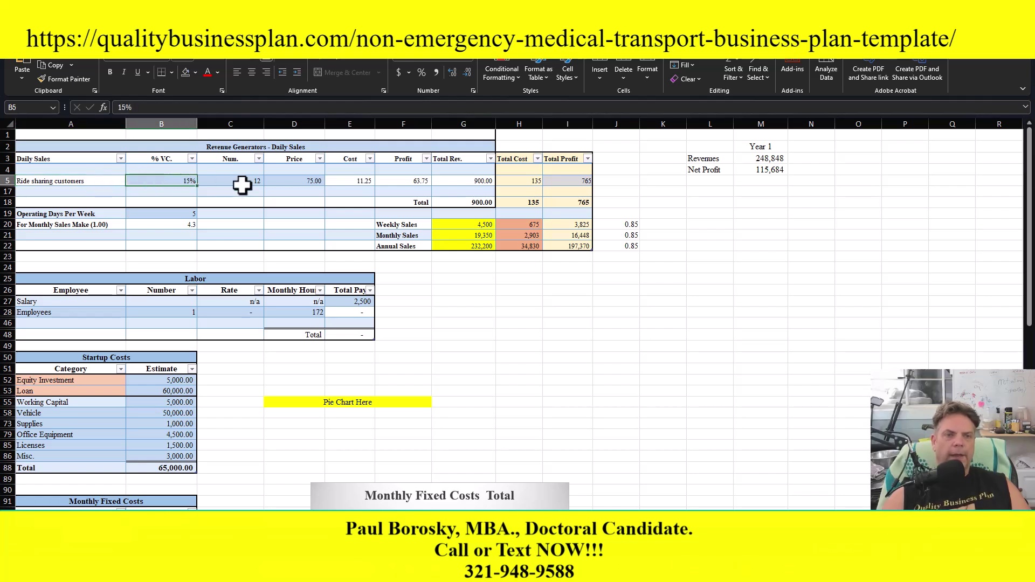
{"action": "left_click", "coordinate": [247, 185]}
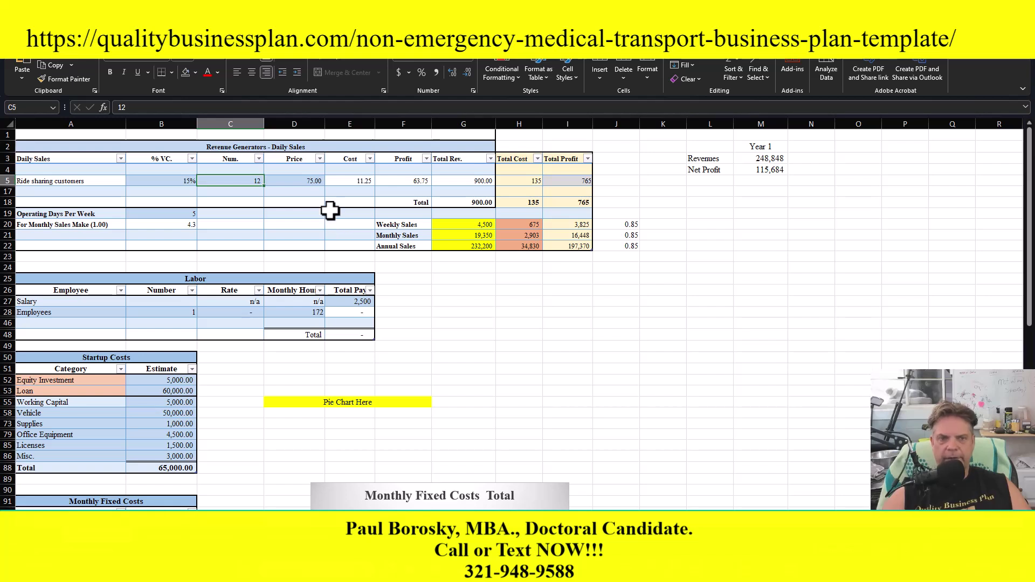
{"action": "left_click", "coordinate": [313, 181]}
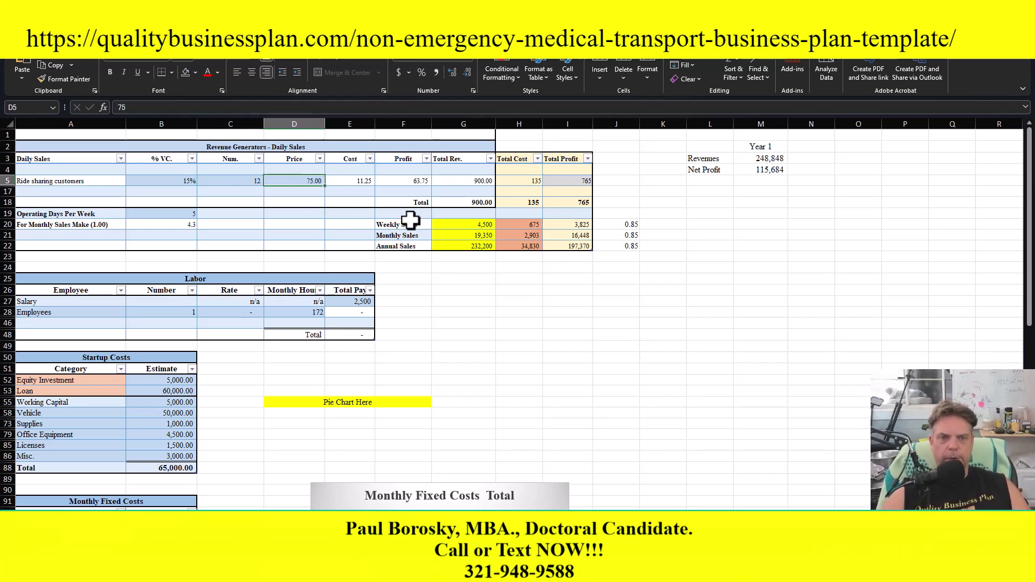
{"action": "left_click", "coordinate": [139, 181]}
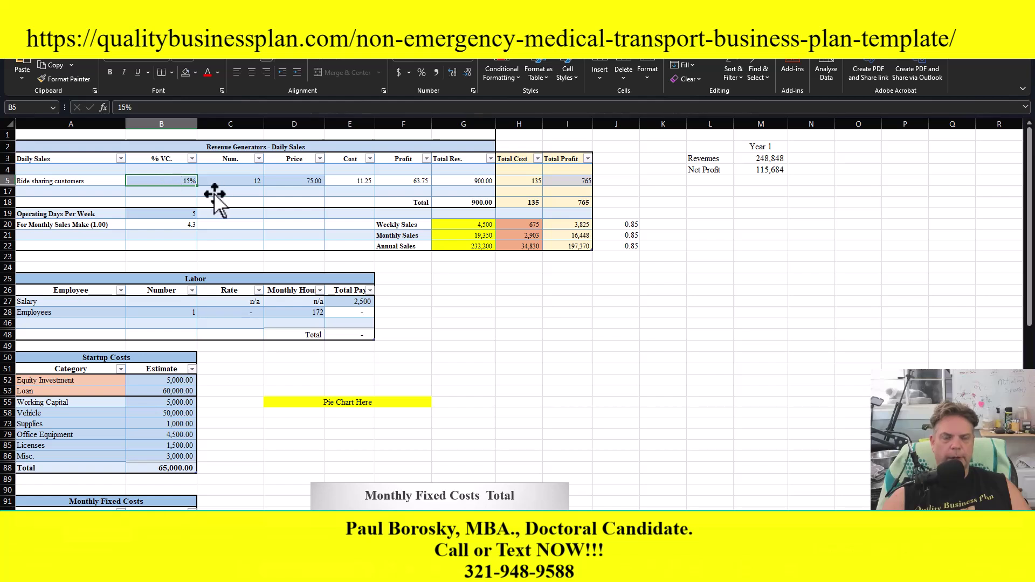
Change operating days per week in B19 from 5 to 6, lifting annual sales to 278,640.
{"action": "left_click", "coordinate": [178, 214]}
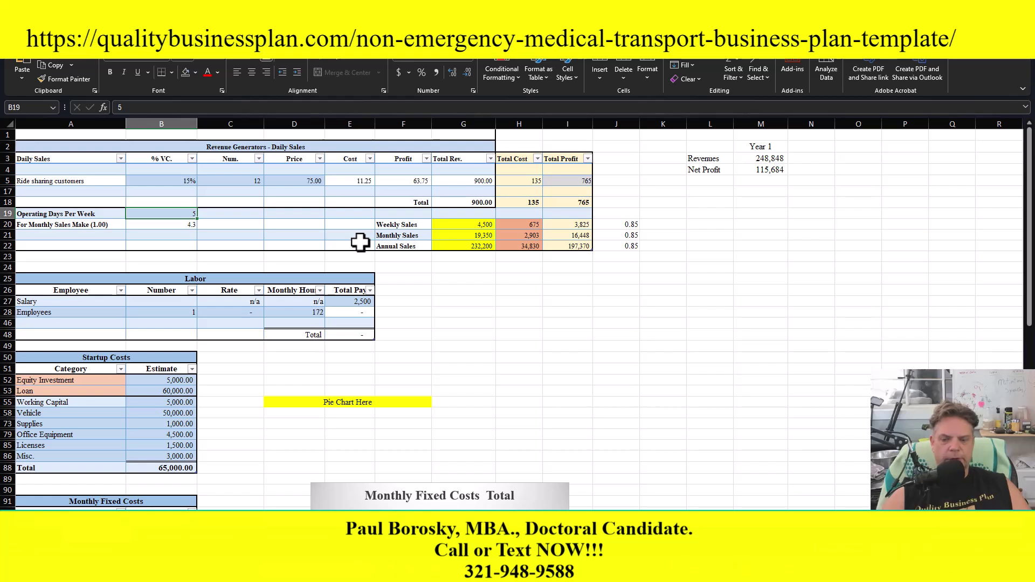
{"action": "type", "text": "6"}
{"action": "key", "text": "Return"}
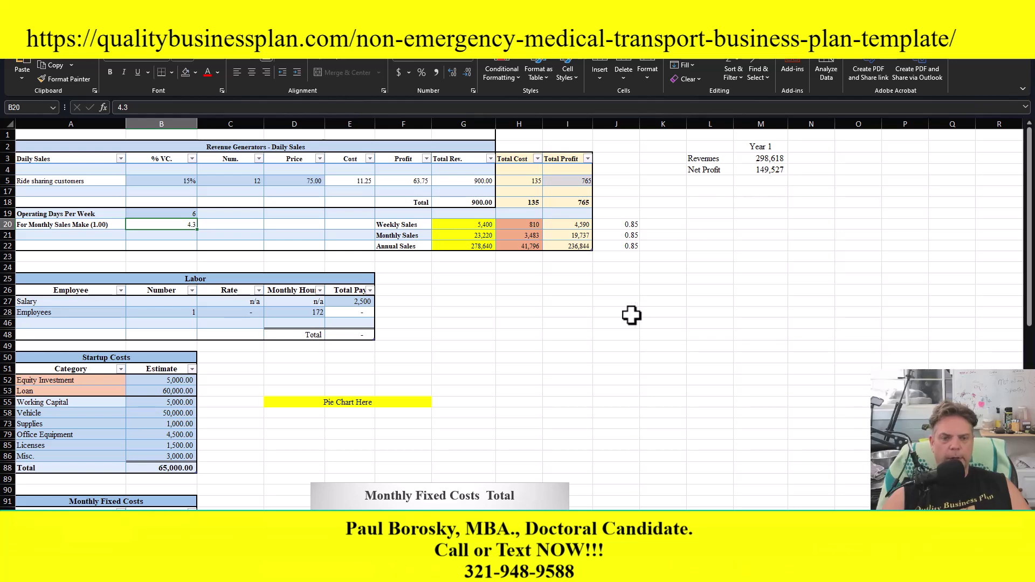
{"action": "left_click", "coordinate": [445, 344]}
{"action": "scroll", "coordinate": [445, 343], "scroll_direction": "down", "scroll_amount": 3}
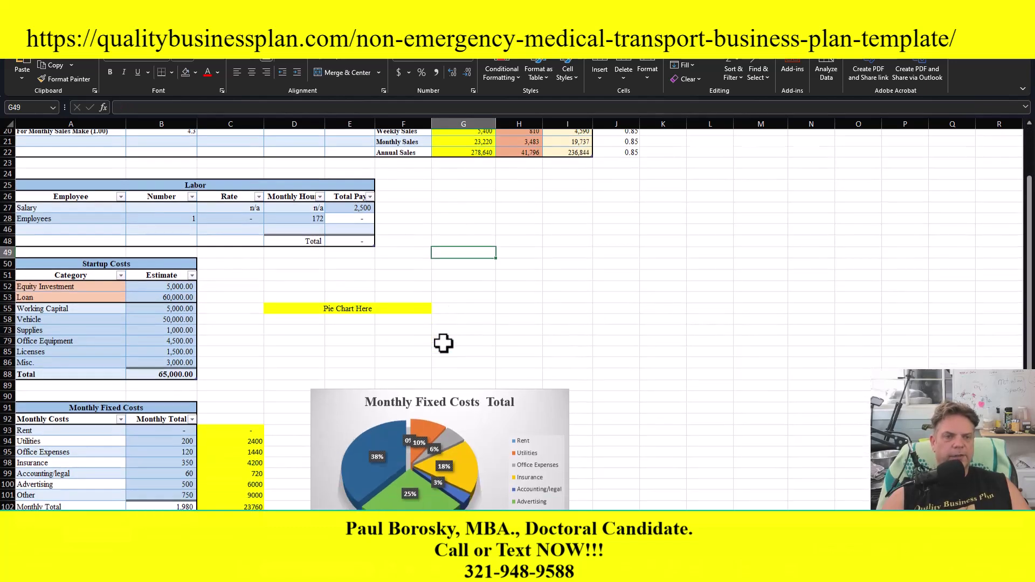
Review the Labor table and set the employees' hourly rate in C28 to 15.00.
{"action": "left_click", "coordinate": [359, 203]}
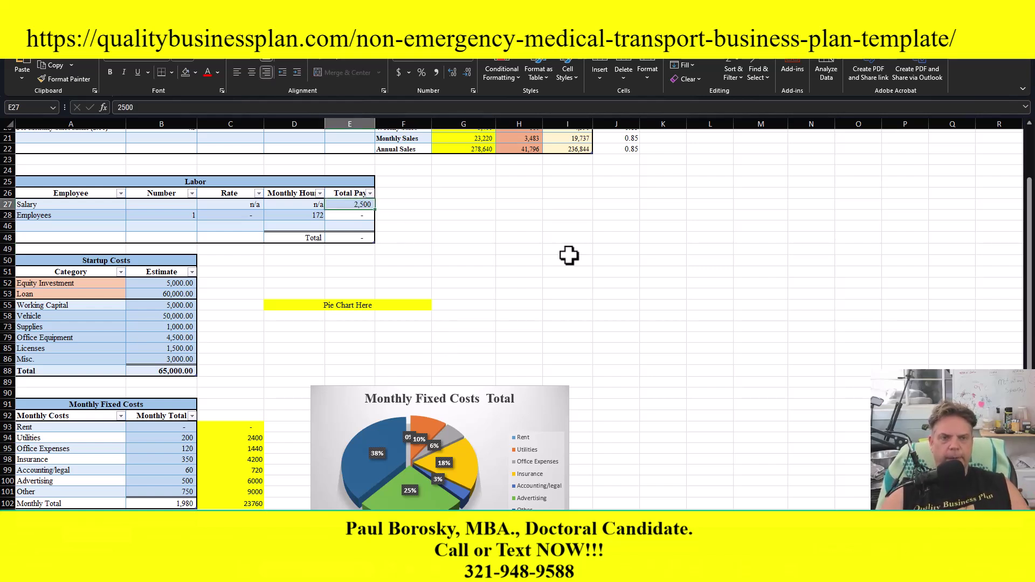
{"action": "left_click", "coordinate": [99, 215]}
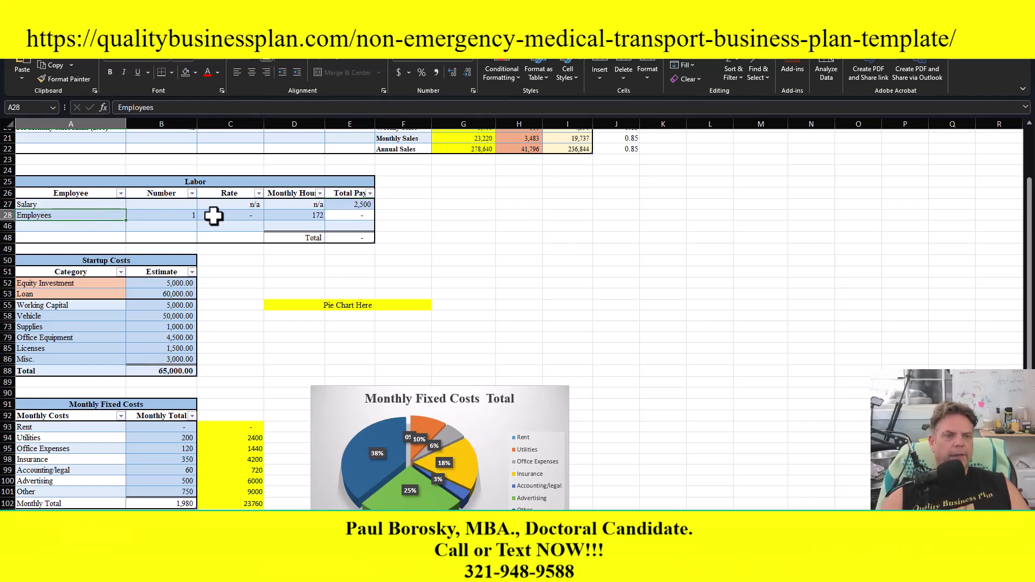
{"action": "left_click", "coordinate": [171, 214]}
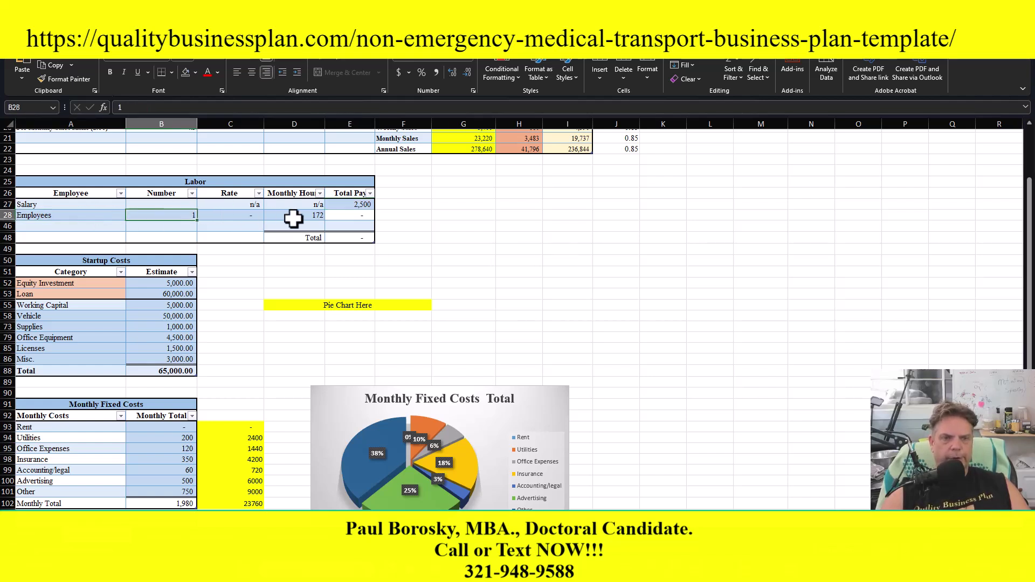
{"action": "left_click", "coordinate": [233, 215]}
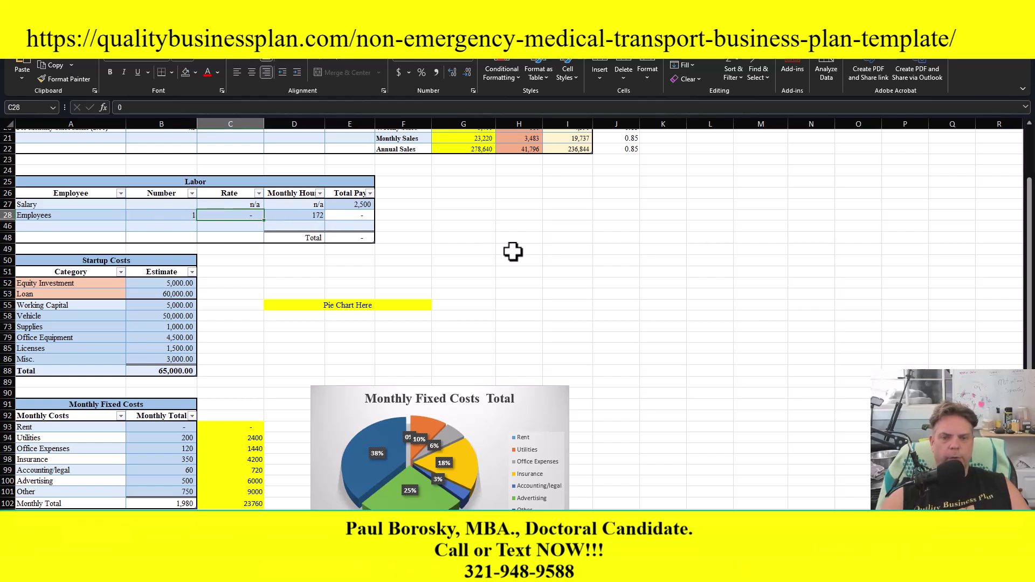
{"action": "type", "text": "15"}
{"action": "key", "text": "Return"}
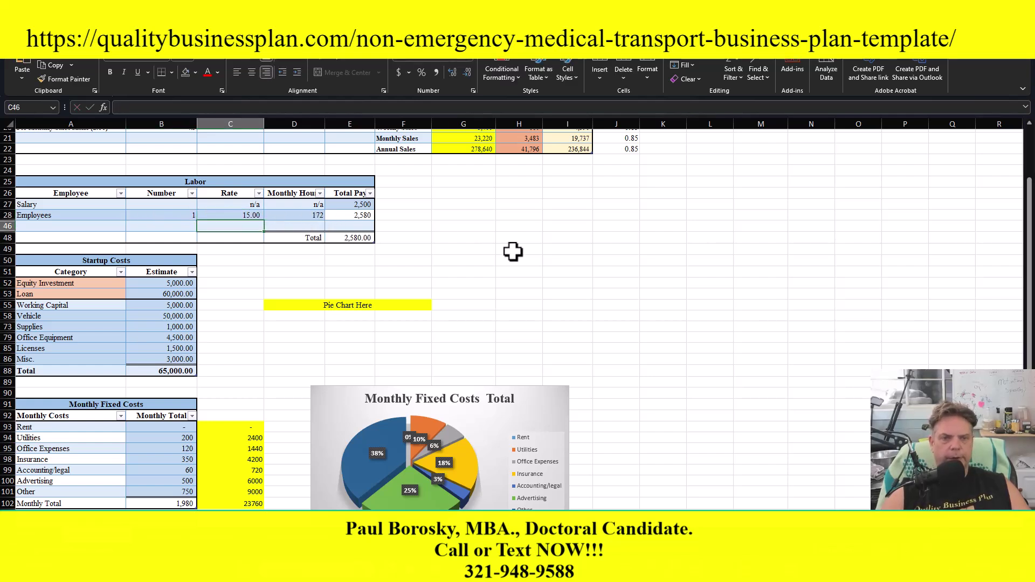
Check the 172 monthly hours, then select the equity investment and loan estimates in Startup Costs.
{"action": "left_click", "coordinate": [296, 215]}
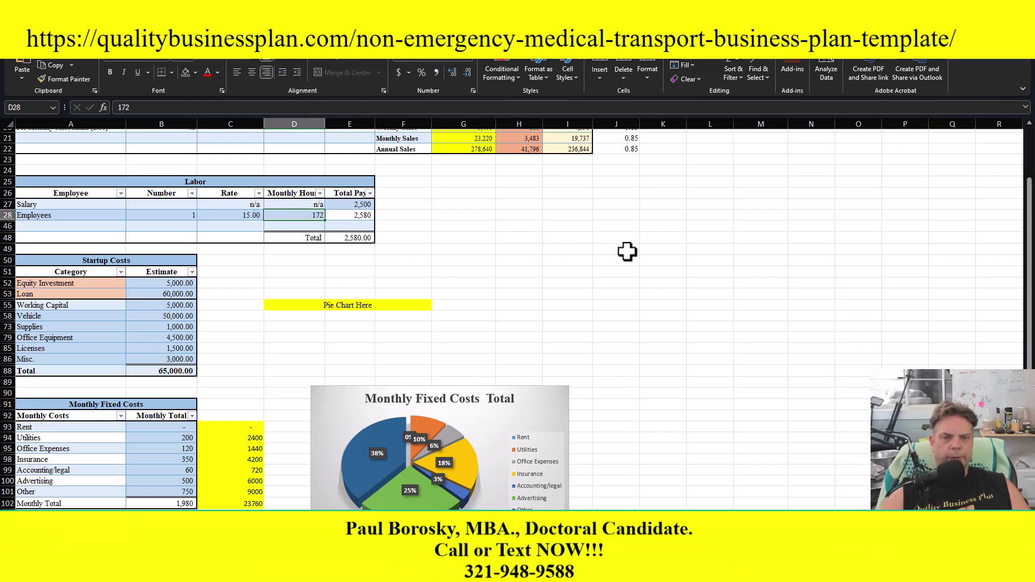
{"action": "left_click", "coordinate": [627, 252]}
{"action": "left_click", "coordinate": [308, 218]}
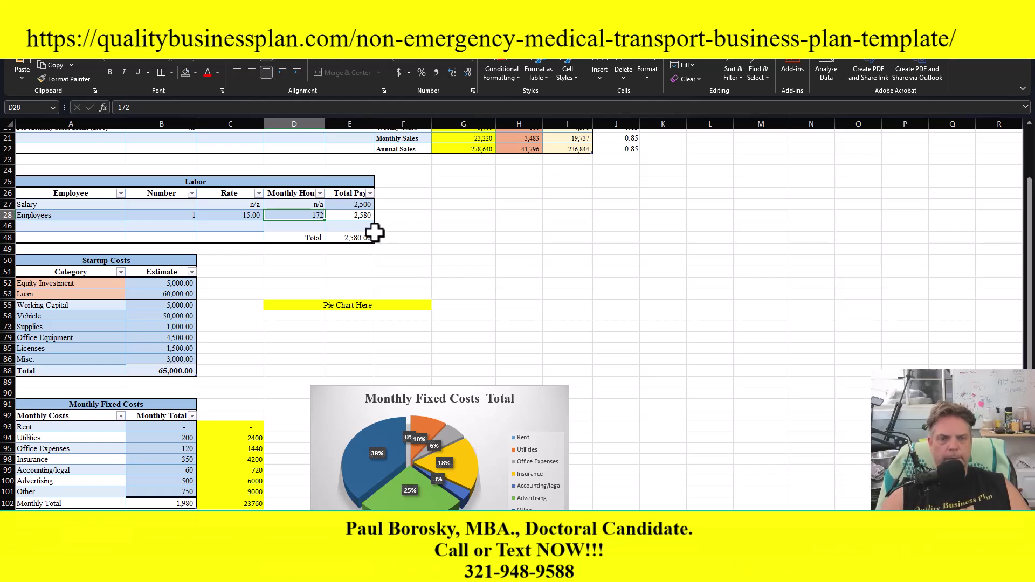
{"action": "left_click", "coordinate": [222, 284]}
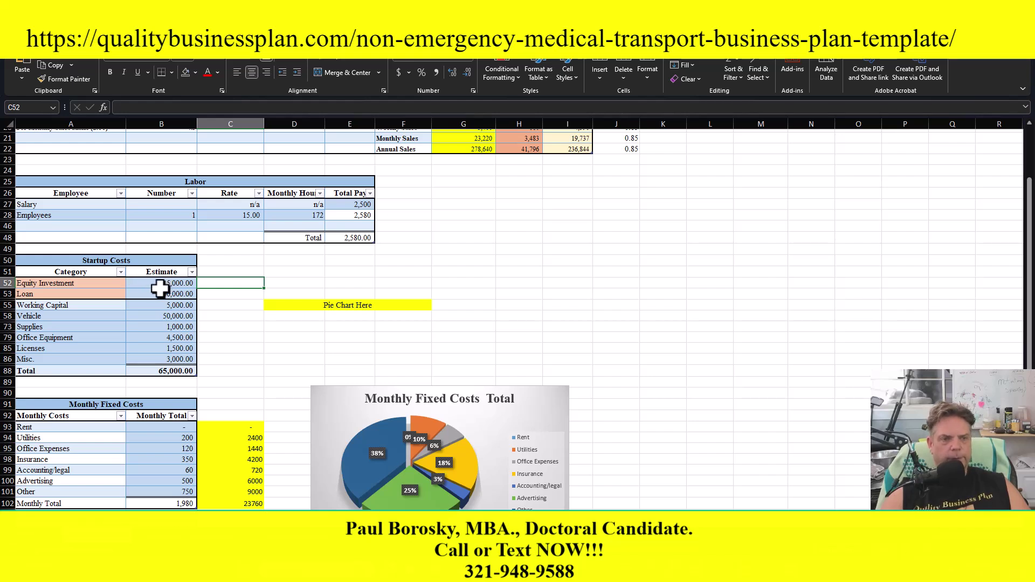
{"action": "left_click_drag", "start_coordinate": [166, 284], "coordinate": [161, 294]}
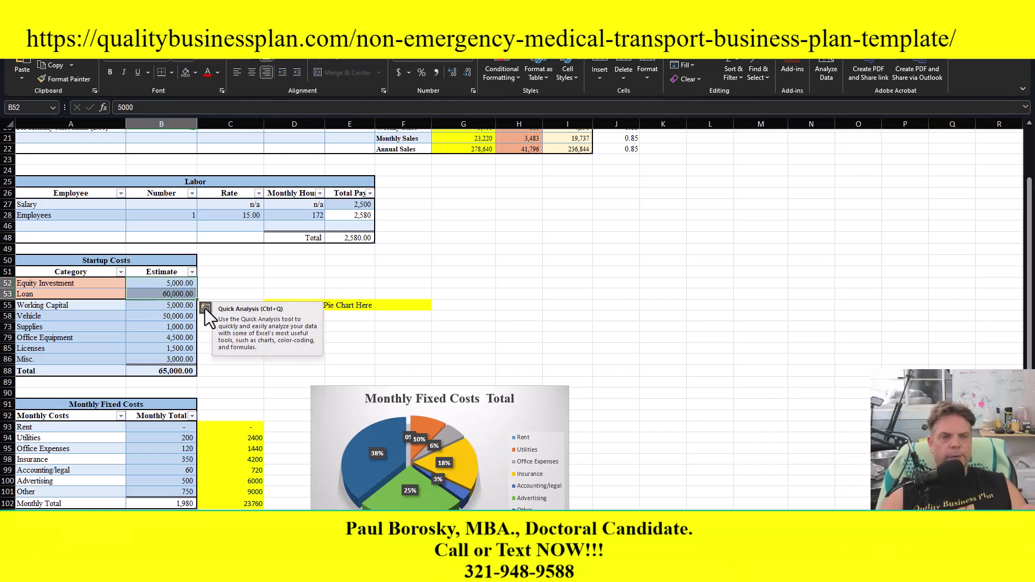
{"action": "left_click", "coordinate": [141, 282]}
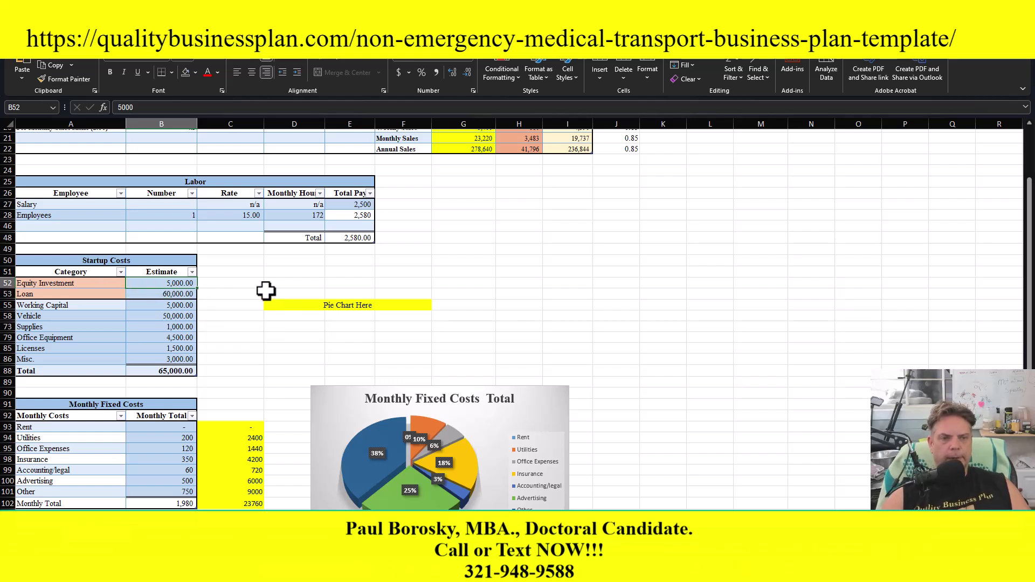
{"action": "left_click", "coordinate": [182, 297]}
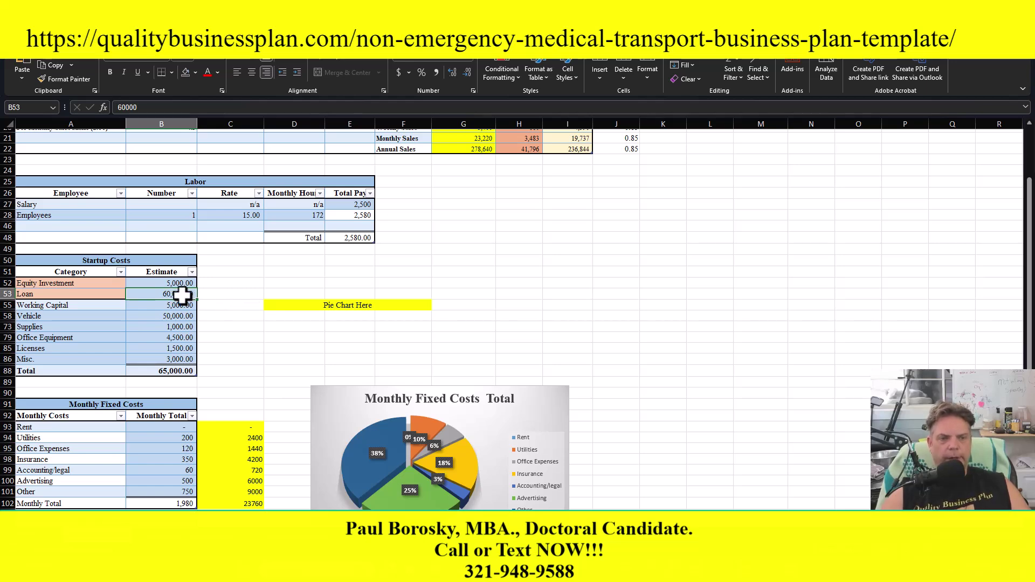
Change the loan term in B143 to 15 years, reducing the monthly payment to $474.48.
{"action": "scroll", "coordinate": [192, 324], "scroll_direction": "down", "scroll_amount": 12}
{"action": "left_click", "coordinate": [166, 370]}
{"action": "left_click", "coordinate": [185, 379]}
{"action": "left_click", "coordinate": [178, 392]}
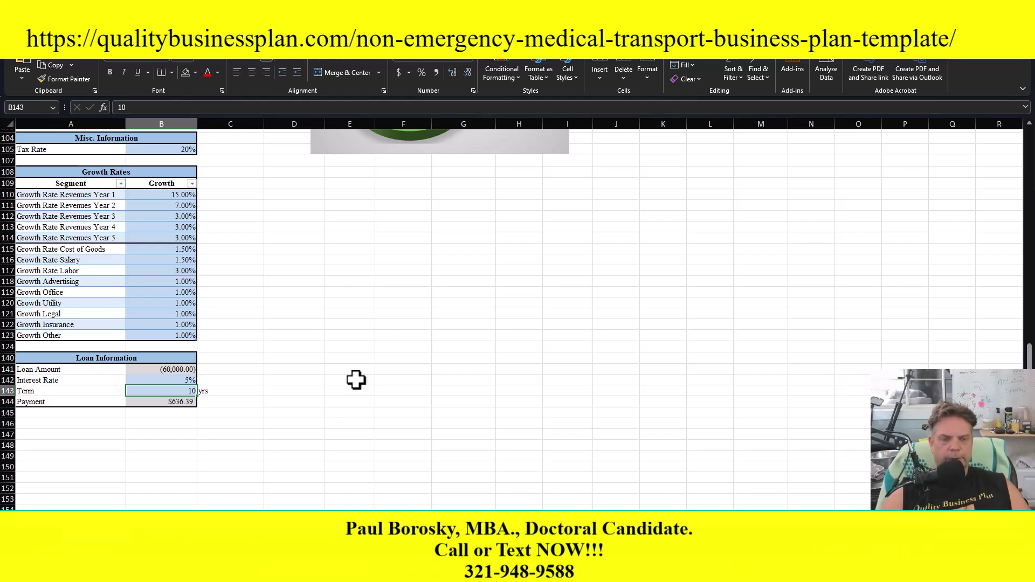
{"action": "type", "text": "15"}
{"action": "key", "text": "Return"}
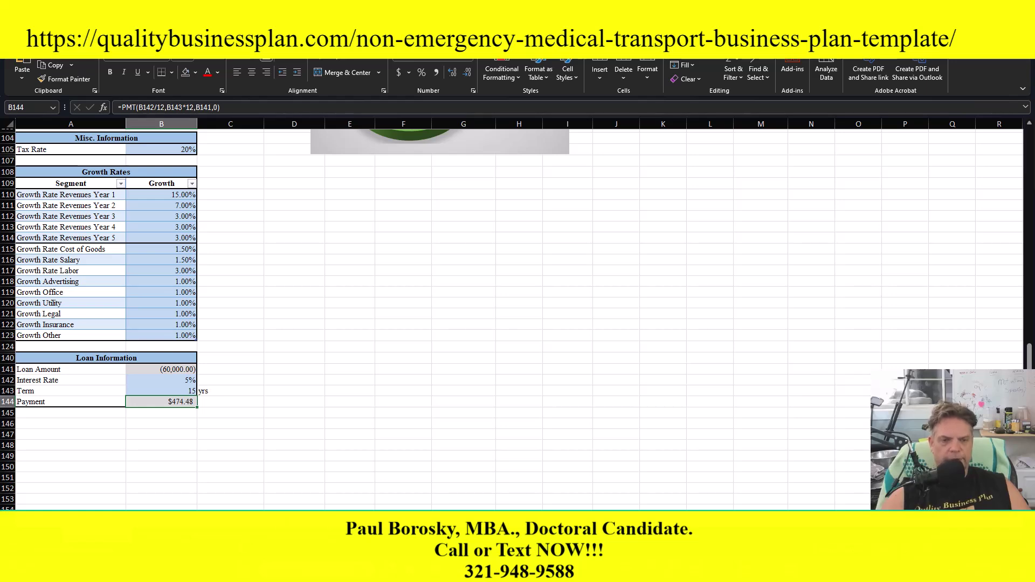
{"action": "scroll", "coordinate": [118, 309], "scroll_direction": "up", "scroll_amount": 10}
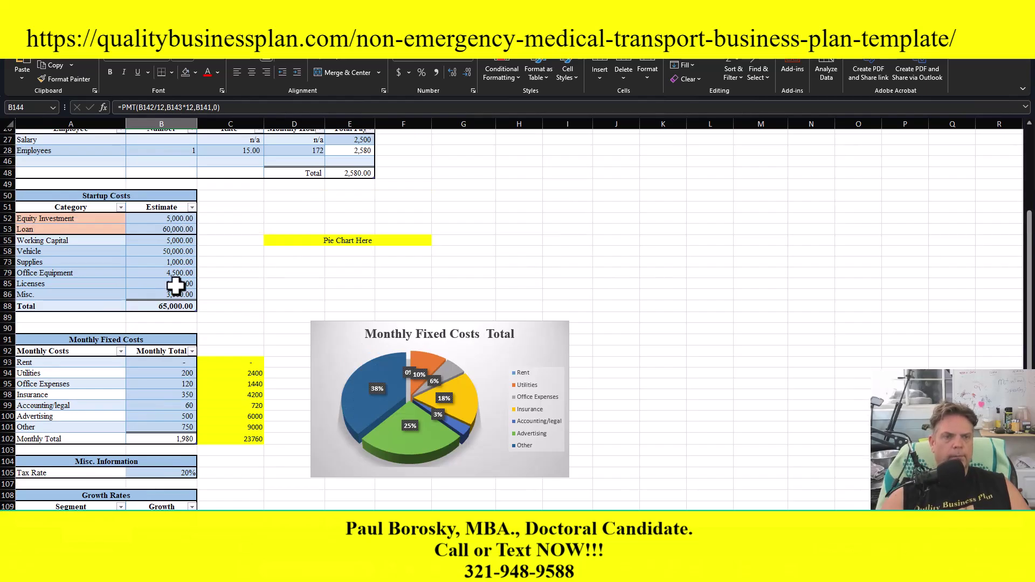
{"action": "left_click", "coordinate": [153, 241]}
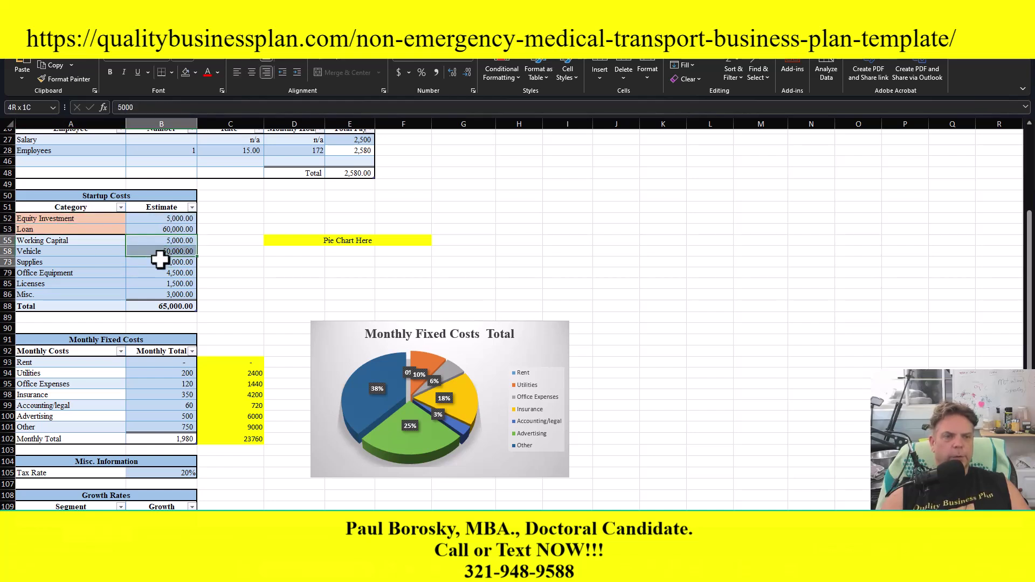
{"action": "left_click_drag", "start_coordinate": [160, 256], "coordinate": [160, 291]}
{"action": "left_click_drag", "start_coordinate": [183, 221], "coordinate": [193, 229]}
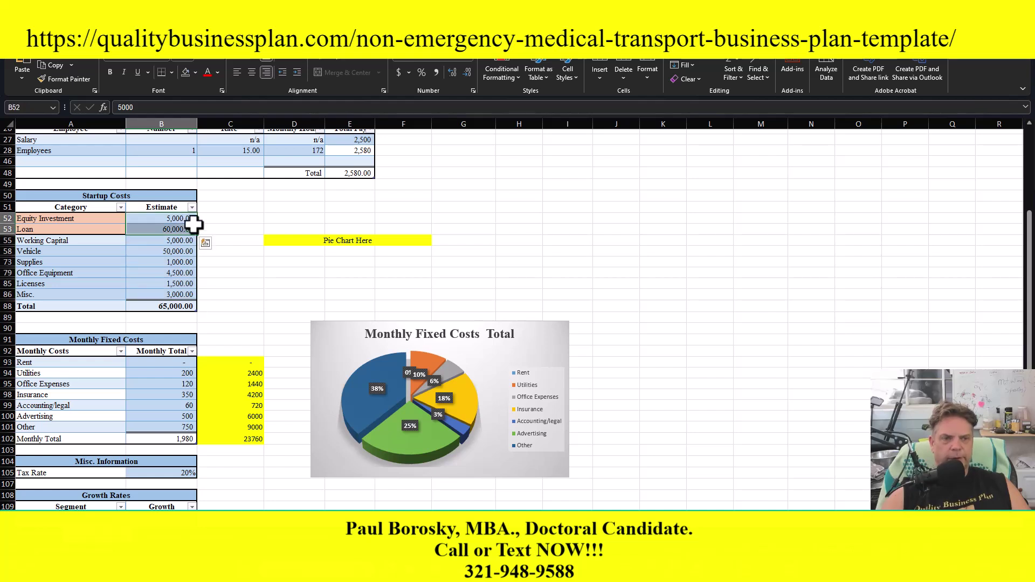
{"action": "left_click", "coordinate": [186, 221]}
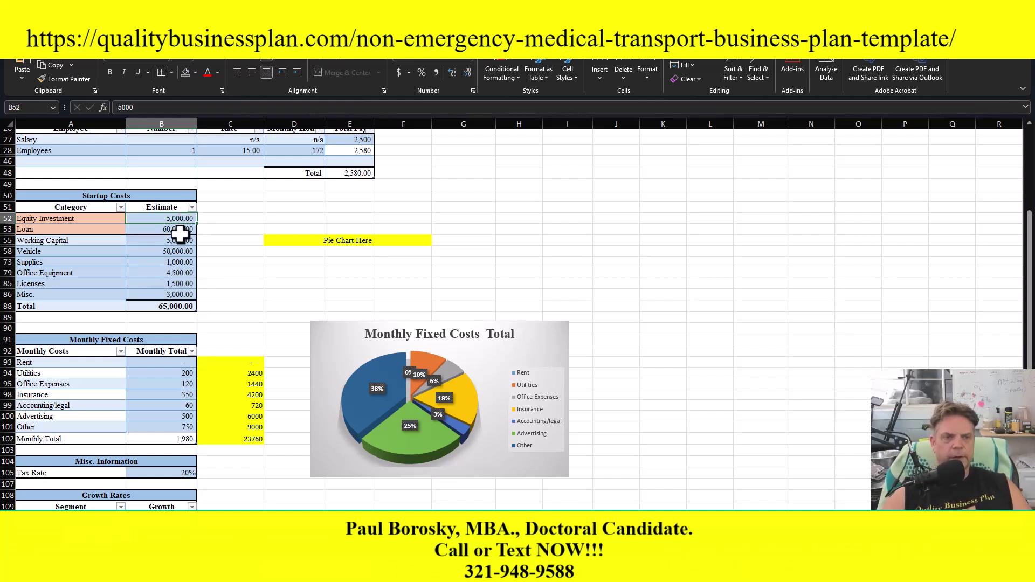
{"action": "left_click", "coordinate": [181, 232]}
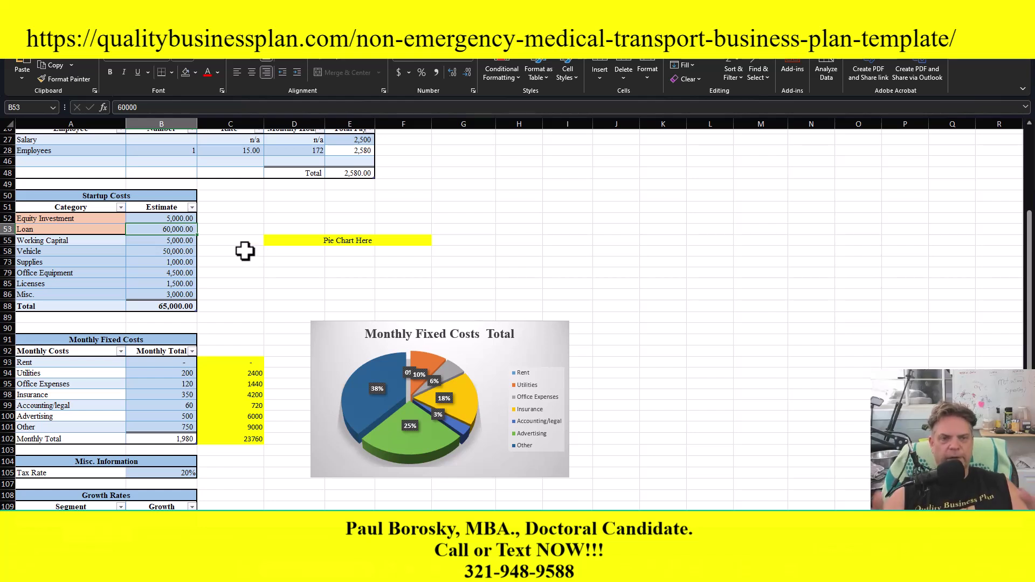
{"action": "left_click", "coordinate": [215, 261]}
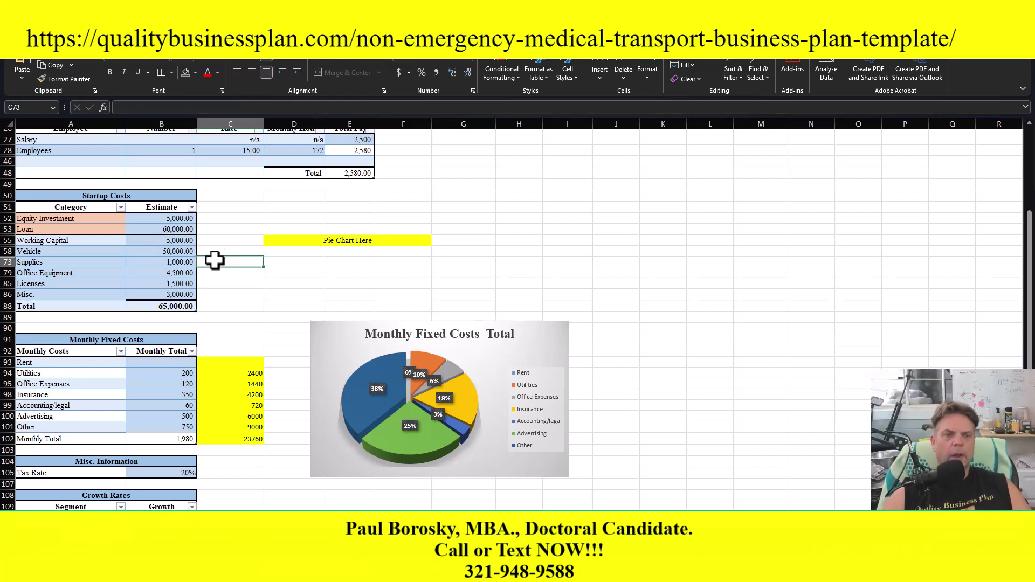
{"action": "left_click_drag", "start_coordinate": [180, 239], "coordinate": [172, 291]}
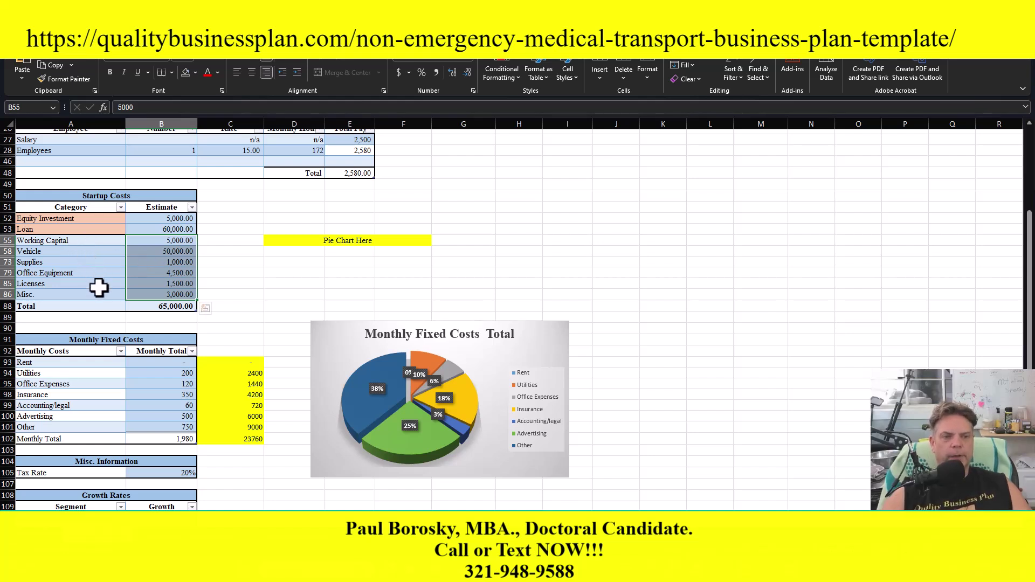
{"action": "left_click_drag", "start_coordinate": [85, 251], "coordinate": [83, 292]}
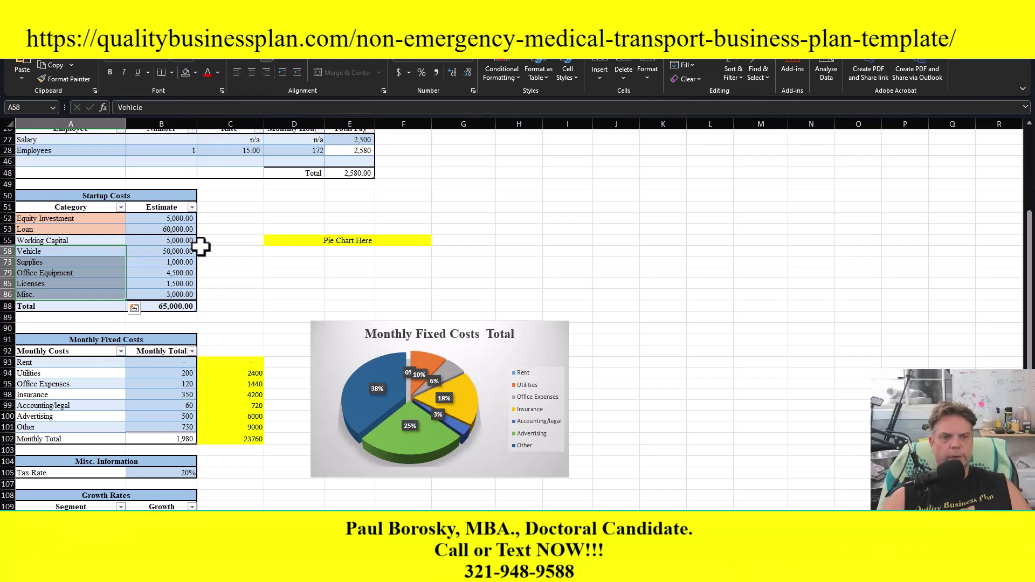
{"action": "left_click_drag", "start_coordinate": [190, 250], "coordinate": [194, 257]}
{"action": "left_click", "coordinate": [72, 241]}
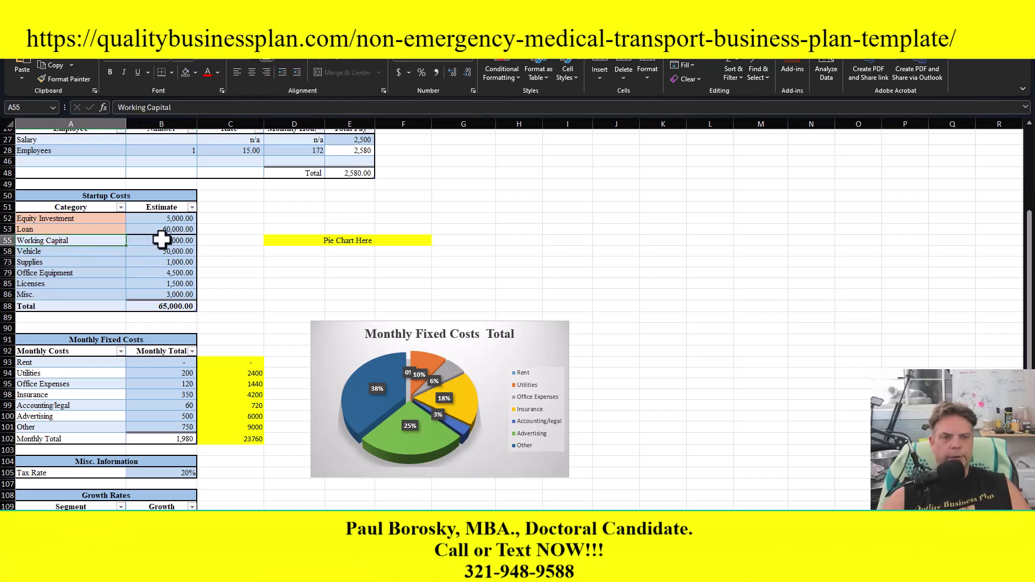
{"action": "left_click", "coordinate": [181, 241]}
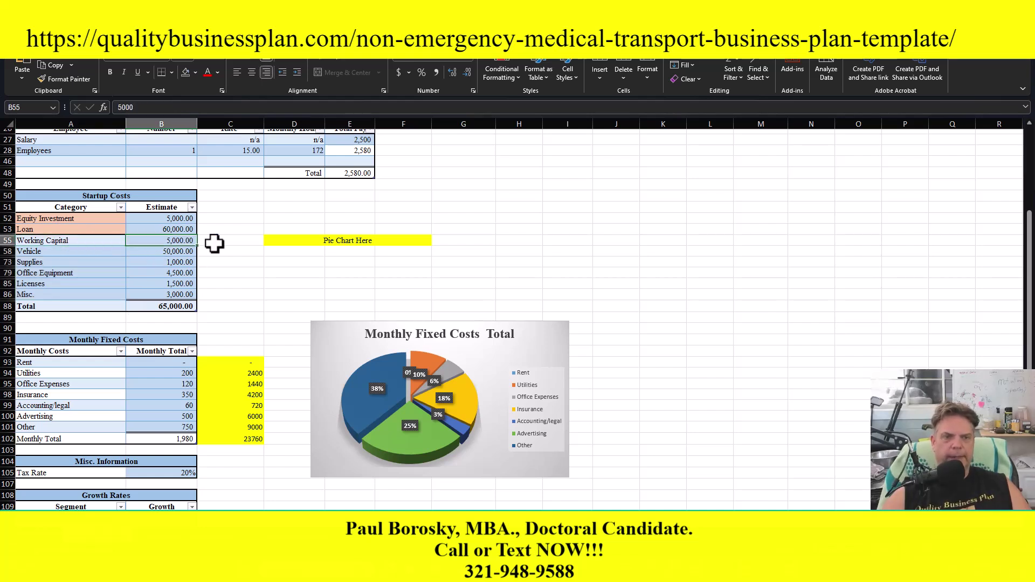
{"action": "left_click", "coordinate": [178, 306]}
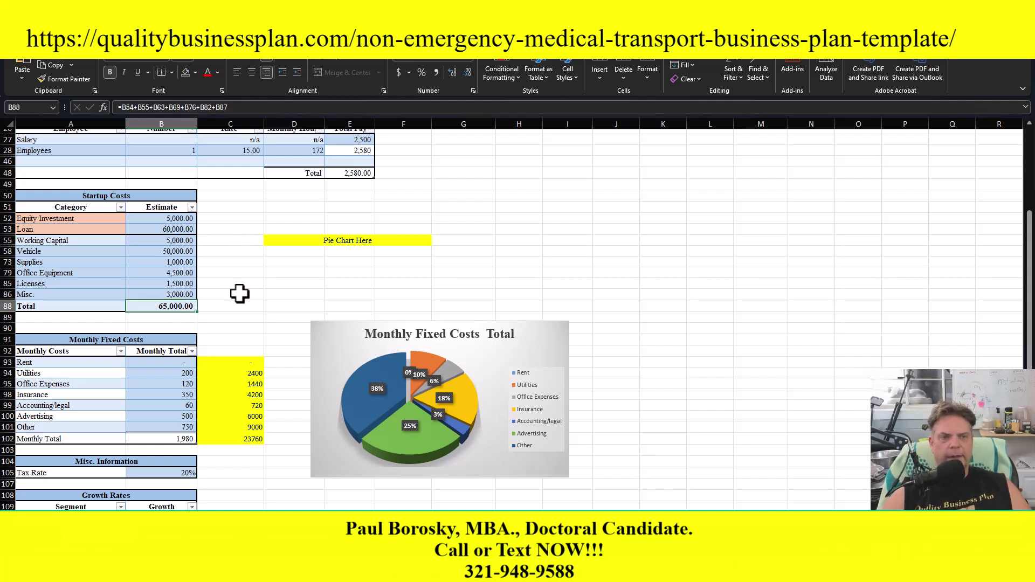
{"action": "left_click_drag", "start_coordinate": [171, 220], "coordinate": [172, 230]}
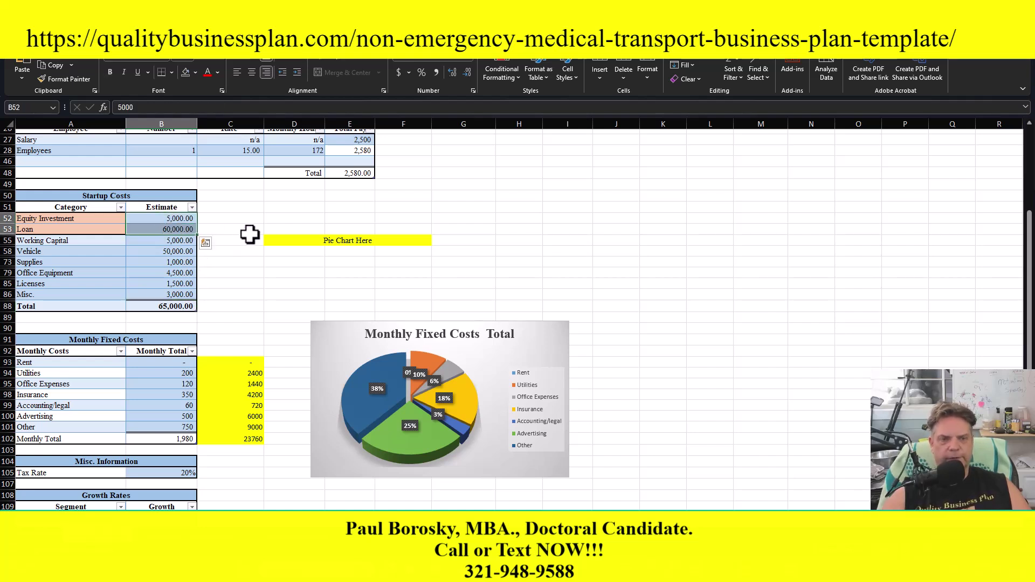
{"action": "left_click", "coordinate": [230, 366]}
{"action": "scroll", "coordinate": [230, 365], "scroll_direction": "down", "scroll_amount": 5}
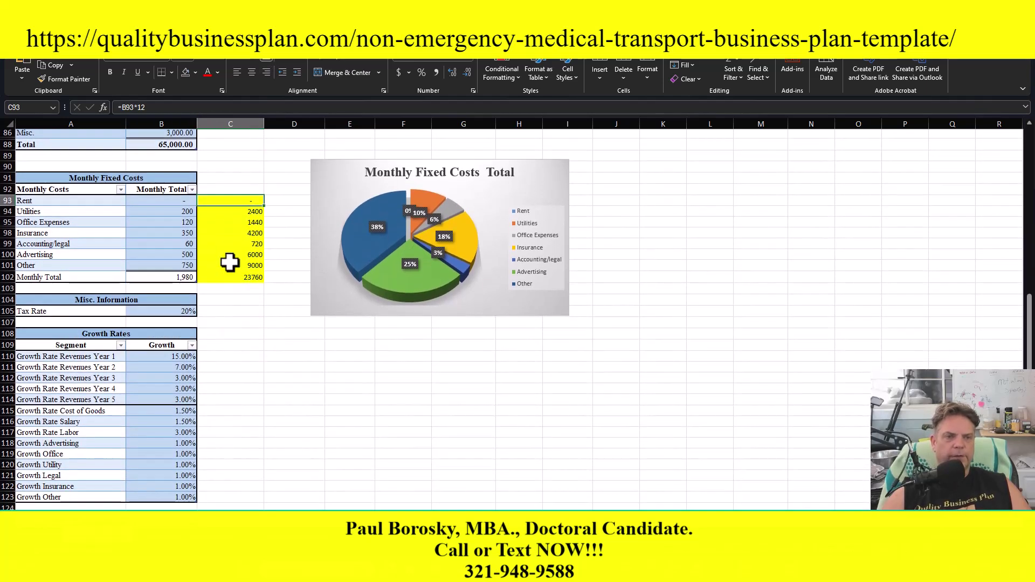
{"action": "left_click", "coordinate": [173, 201]}
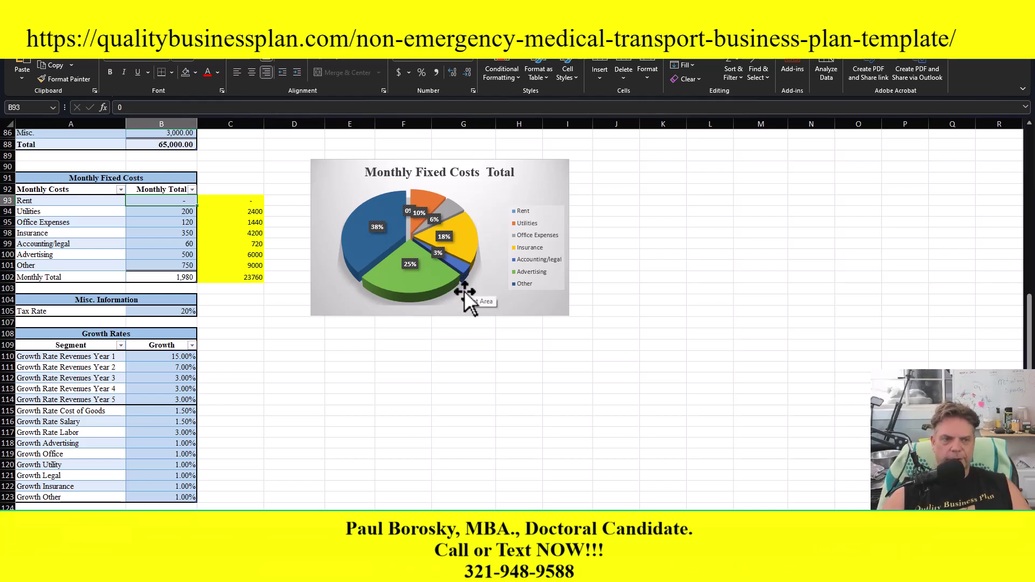
{"action": "left_click", "coordinate": [186, 267]}
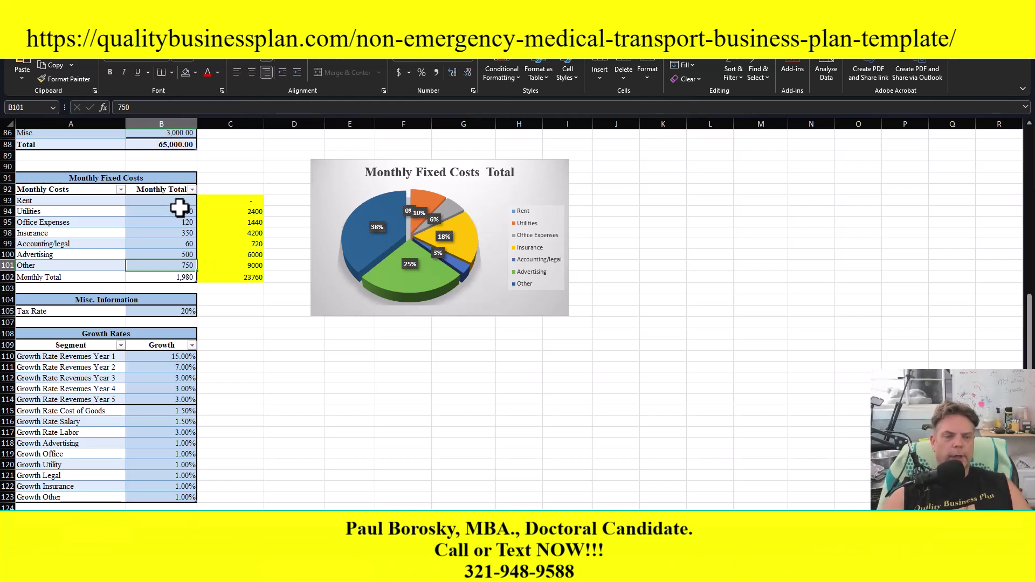
{"action": "left_click", "coordinate": [178, 276]}
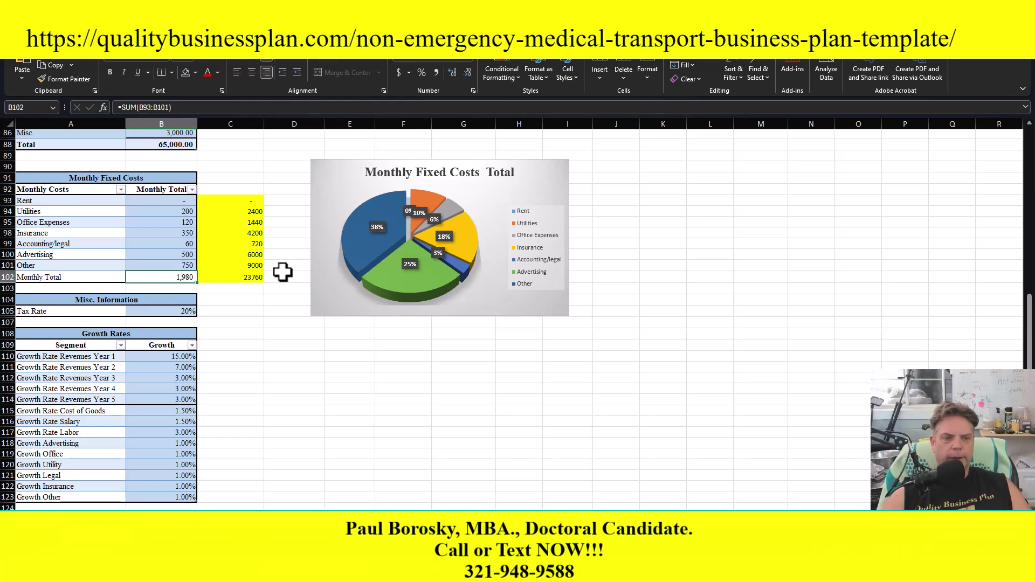
{"action": "left_click", "coordinate": [257, 333]}
{"action": "scroll", "coordinate": [262, 329], "scroll_direction": "down", "scroll_amount": 2}
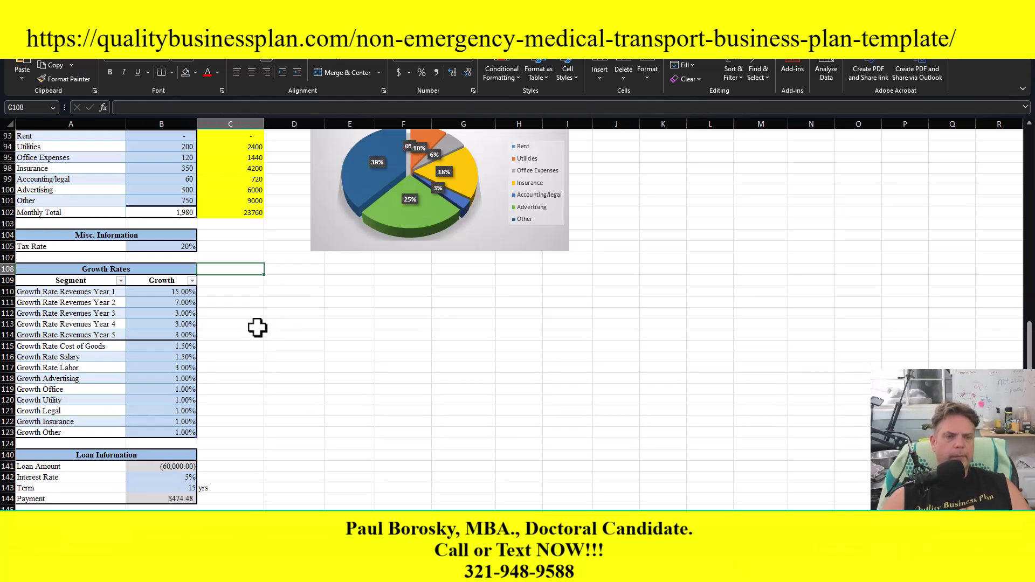
Review the 20% tax rate, the Year 1–5 revenue and cost growth rates, and Loan Information.
{"action": "left_click", "coordinate": [188, 248]}
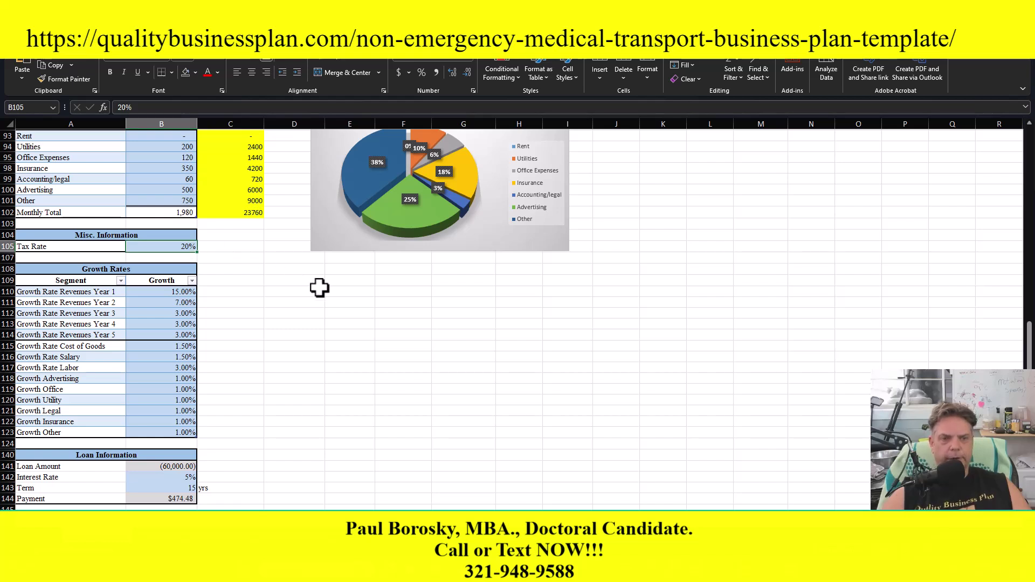
{"action": "left_click_drag", "start_coordinate": [157, 281], "coordinate": [180, 425]}
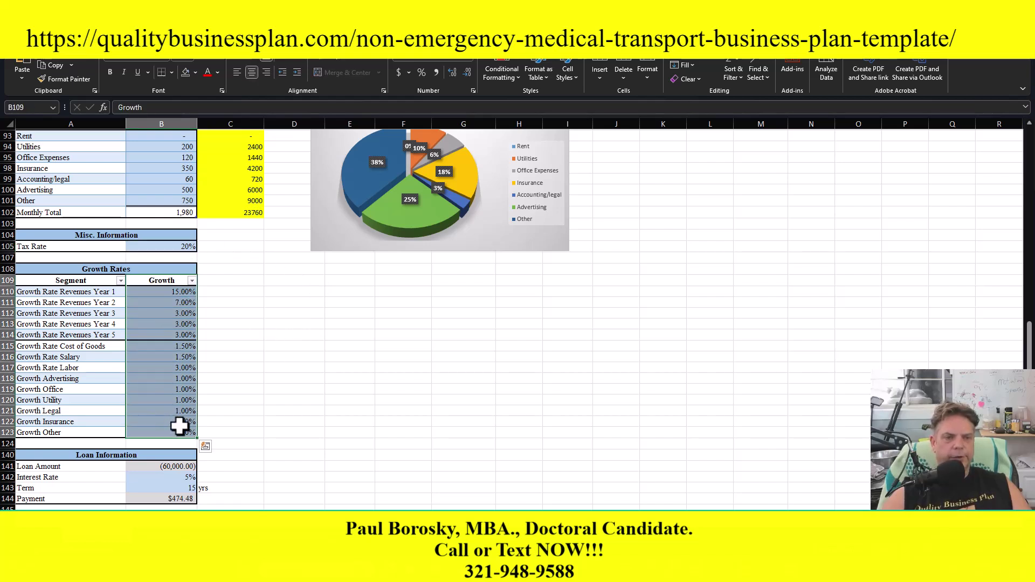
{"action": "left_click", "coordinate": [316, 328]}
{"action": "left_click_drag", "start_coordinate": [164, 291], "coordinate": [166, 335]}
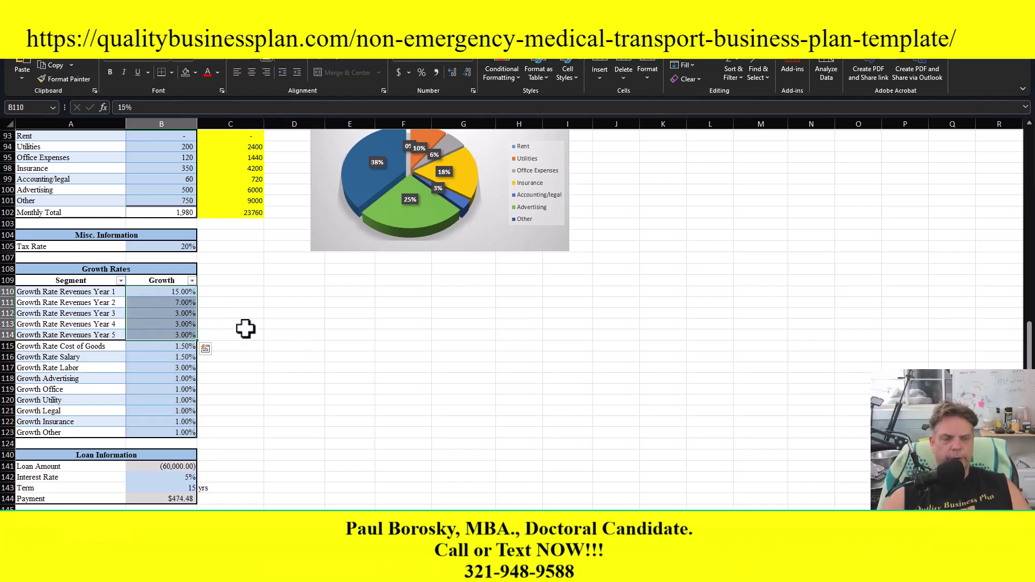
{"action": "left_click_drag", "start_coordinate": [173, 346], "coordinate": [170, 430]}
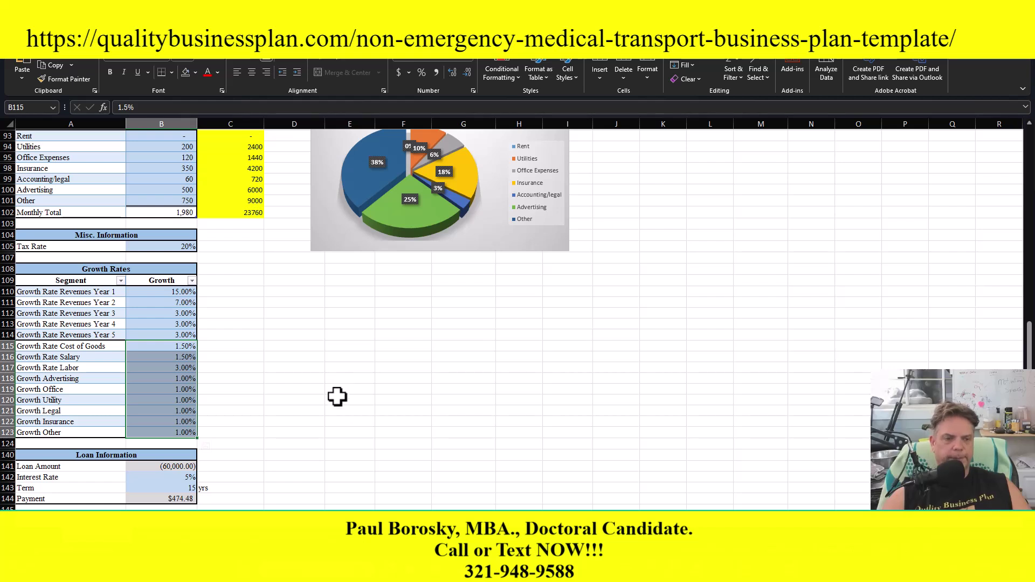
{"action": "left_click", "coordinate": [303, 446]}
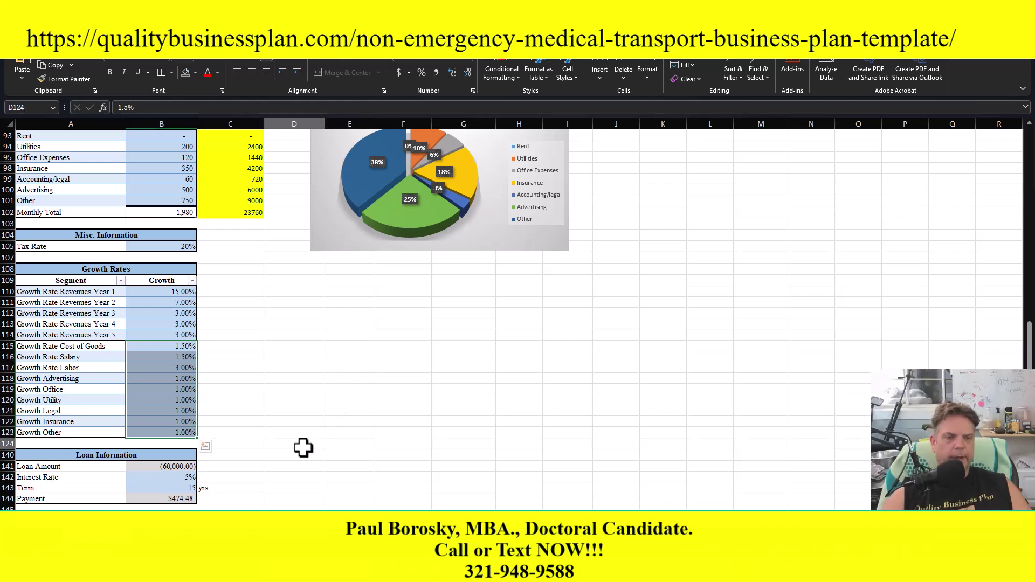
{"action": "left_click", "coordinate": [165, 457]}
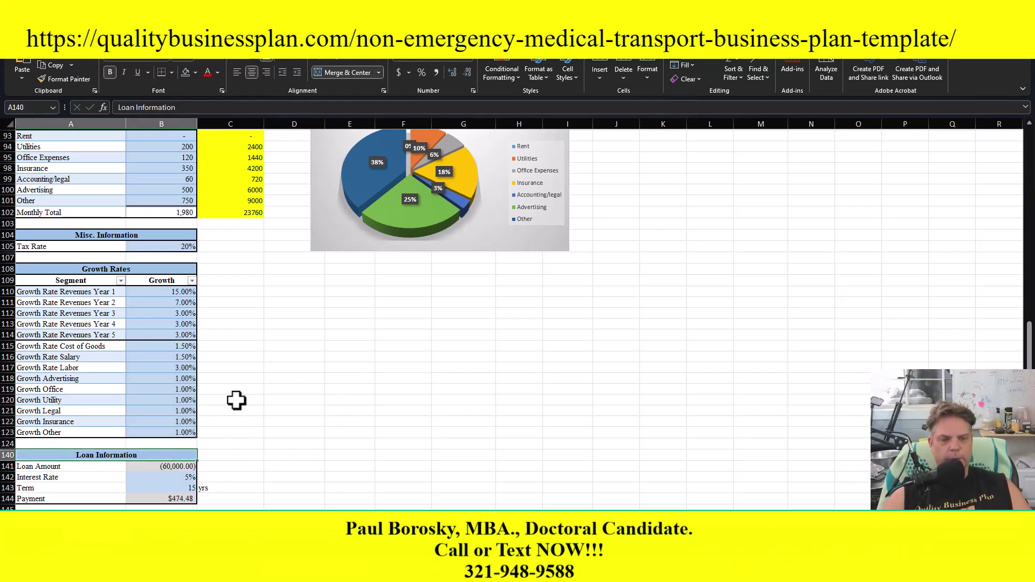
Switch to the Pro Forma Income Statement – Base showing net income from 124,723 to 166,389.
{"action": "scroll", "coordinate": [209, 404], "scroll_direction": "up", "scroll_amount": 12}
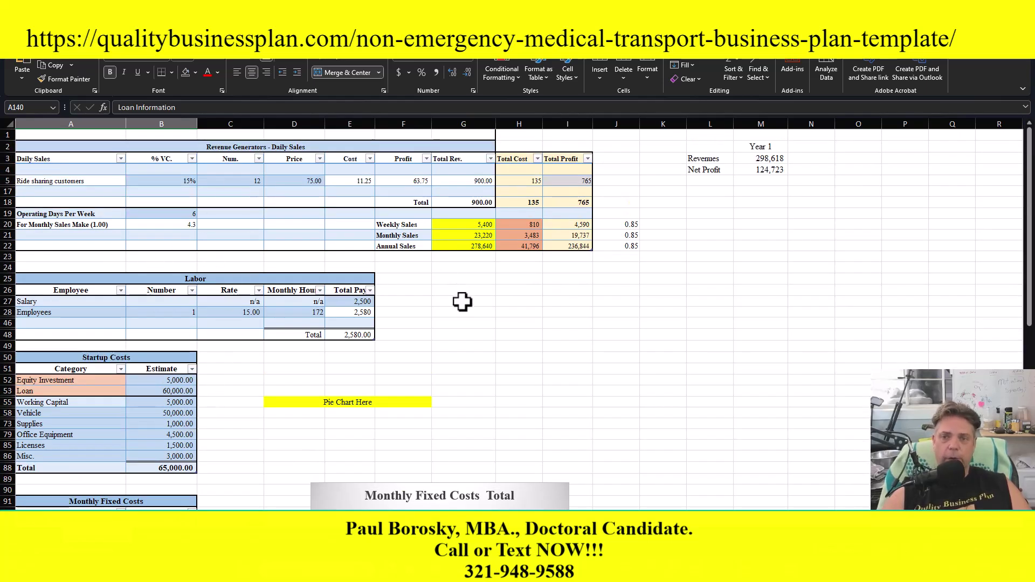
{"action": "left_click", "coordinate": [324, 545]}
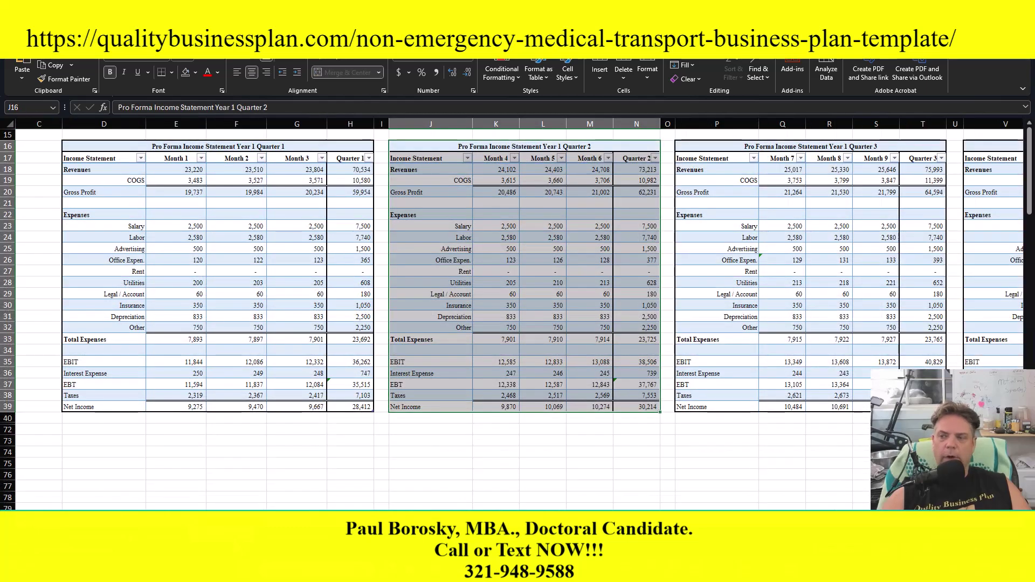
{"action": "left_click", "coordinate": [345, 545]}
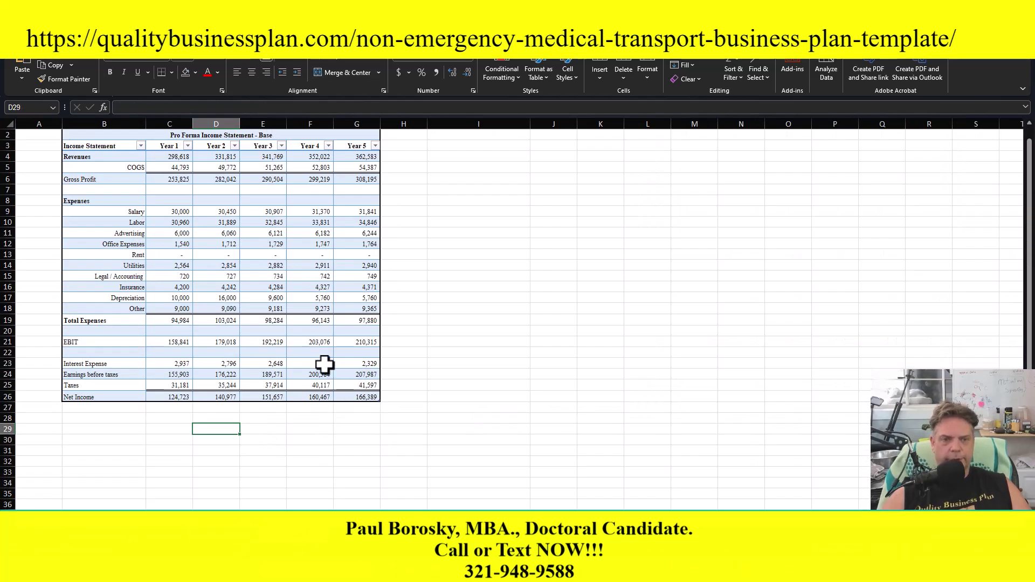